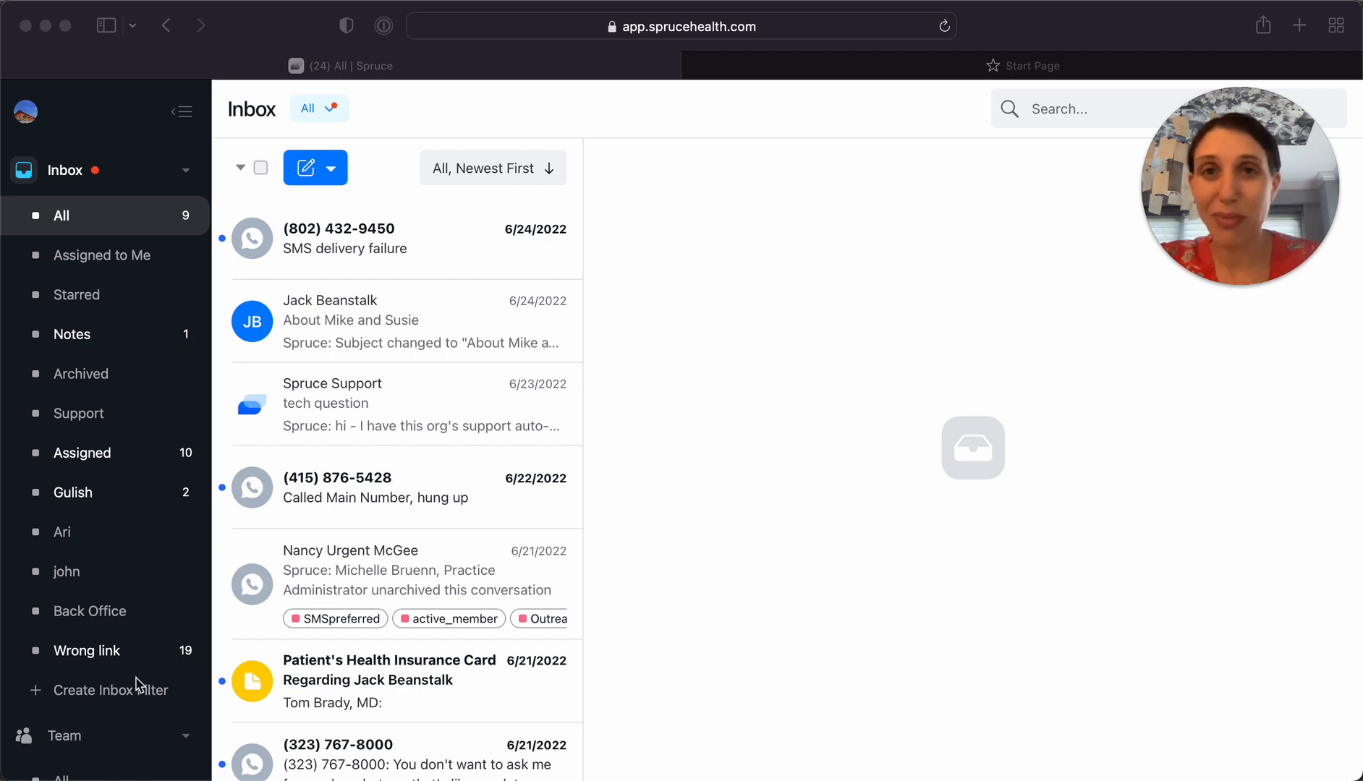
Open the Phone & SMS settings and view the details of the practice administrator's direct line
{"action": "scroll", "coordinate": [137, 684], "scroll_direction": "down", "scroll_amount": 5}
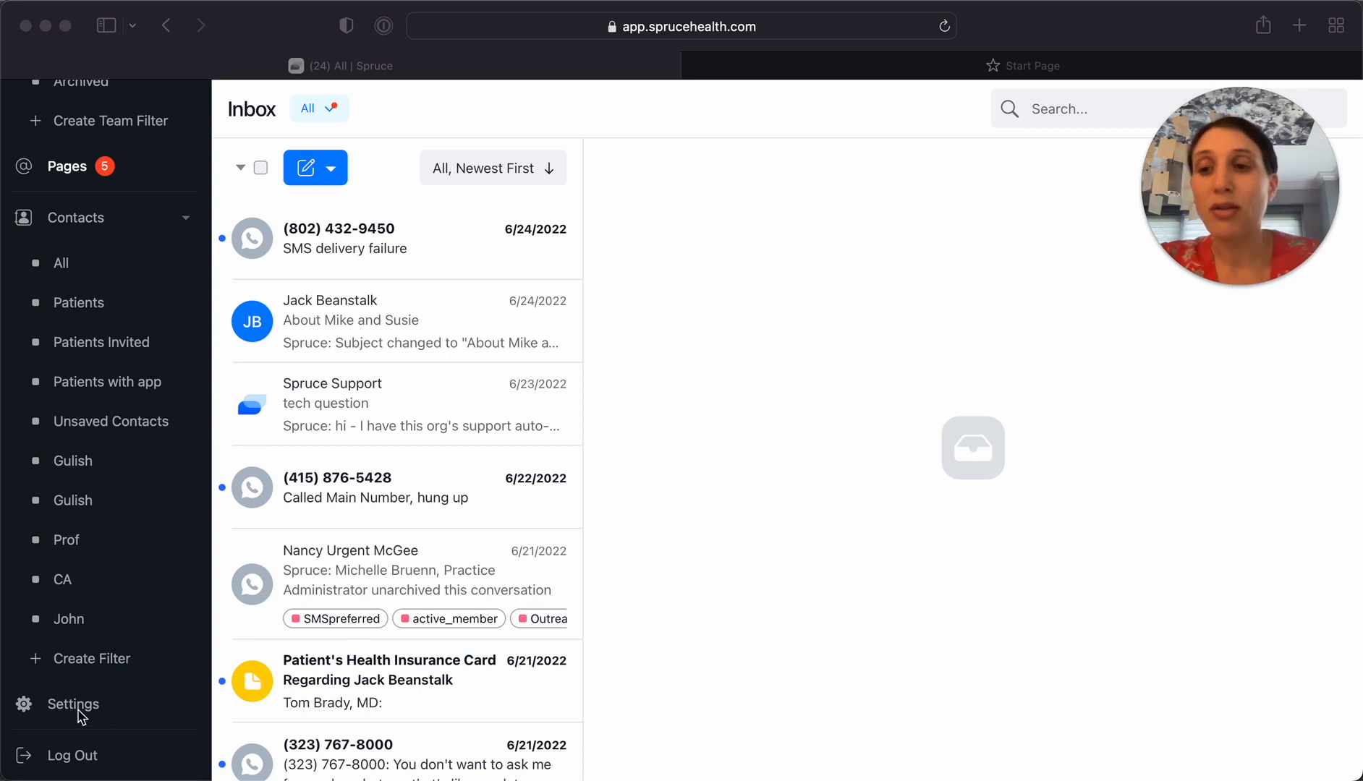
{"action": "left_click", "coordinate": [78, 712]}
{"action": "left_click", "coordinate": [57, 709]}
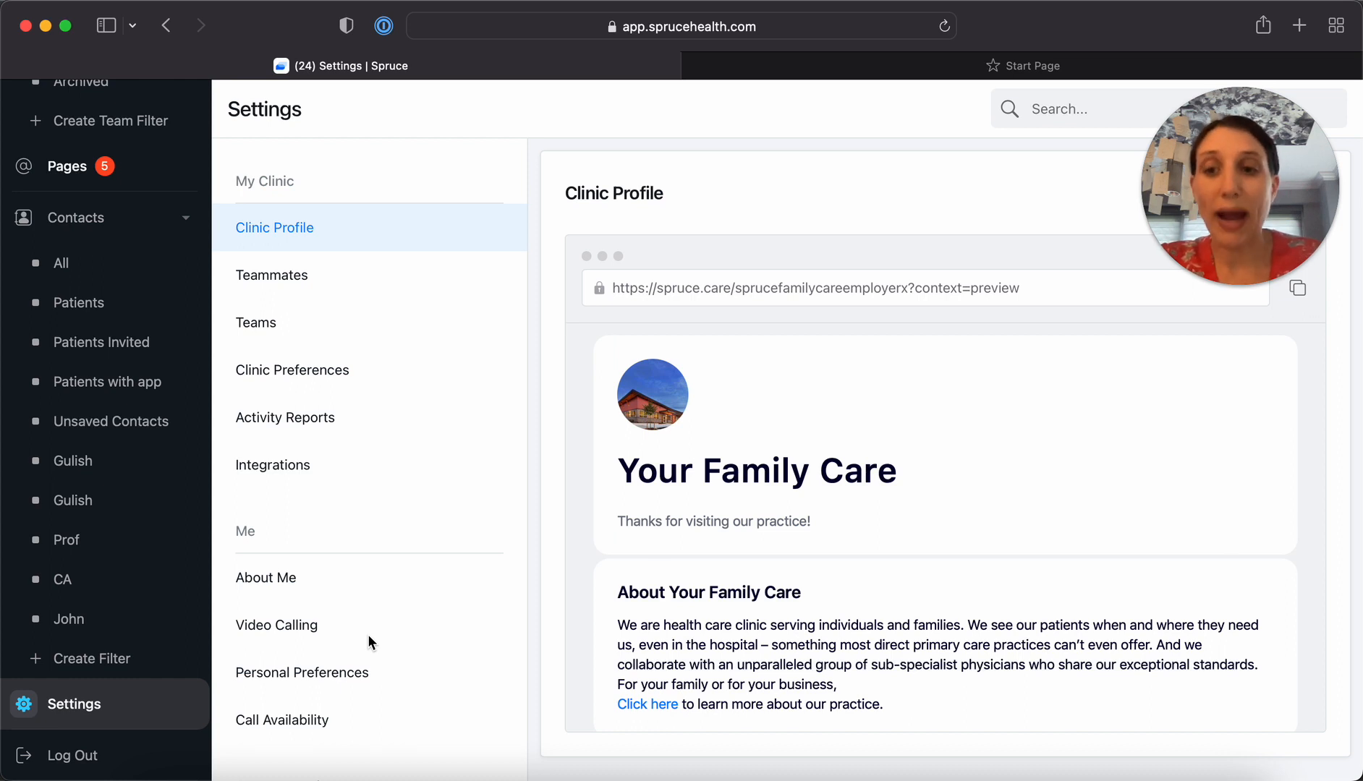
{"action": "scroll", "coordinate": [368, 635], "scroll_direction": "down", "scroll_amount": 5}
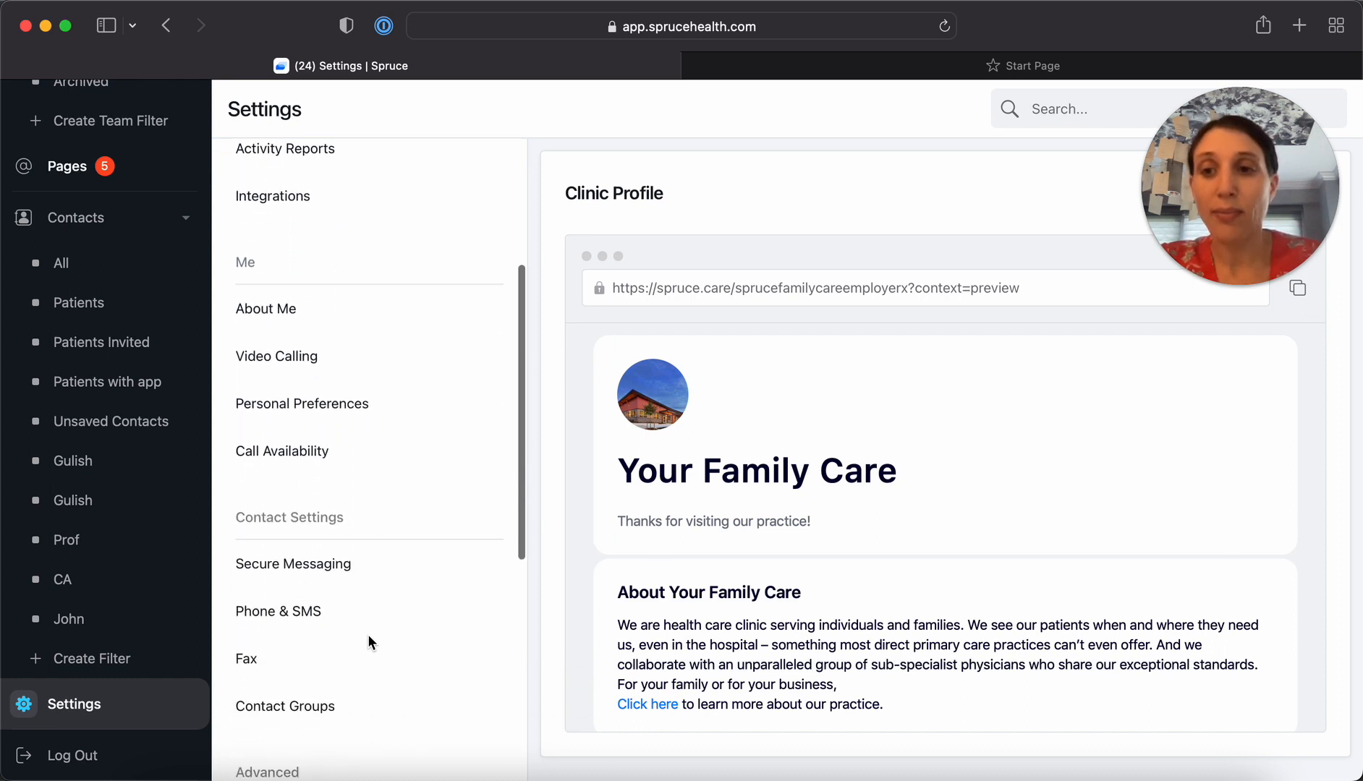
{"action": "left_click", "coordinate": [275, 619]}
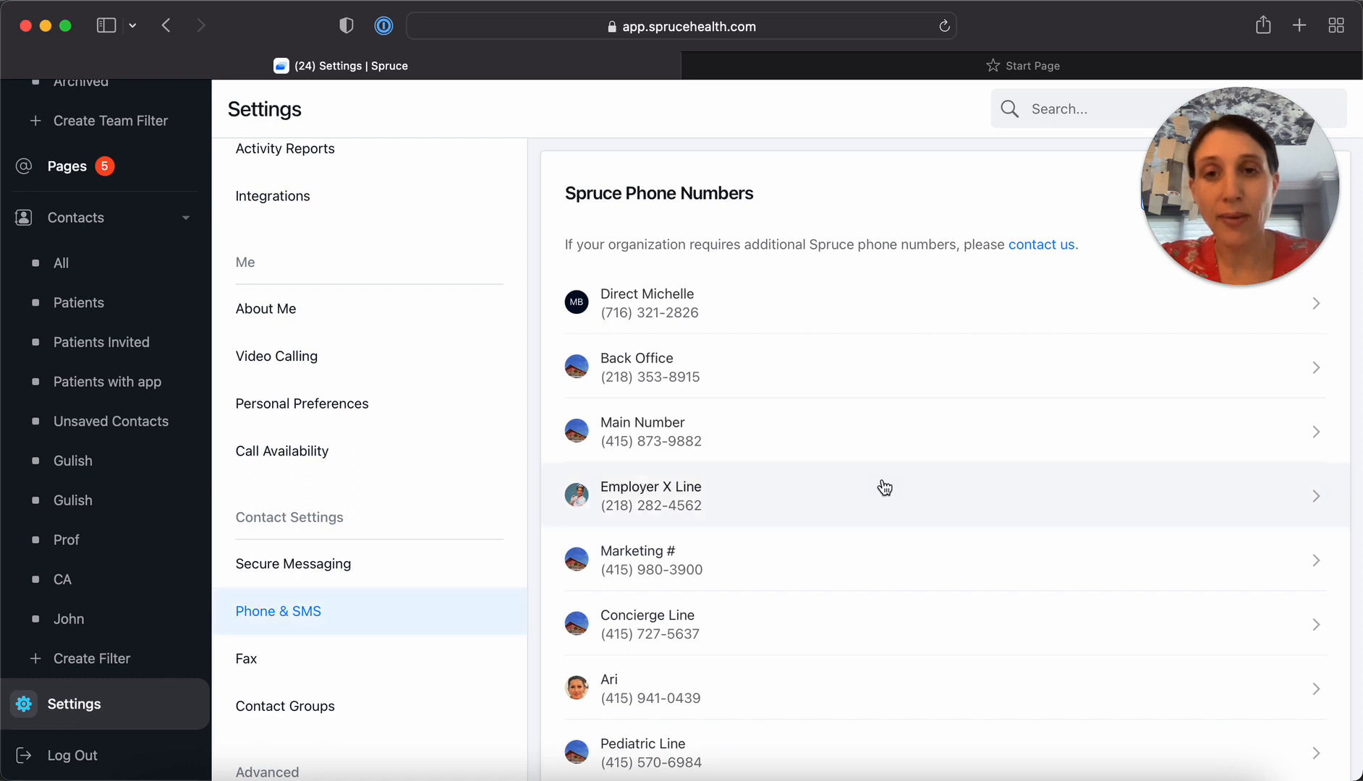
{"action": "left_click", "coordinate": [795, 309]}
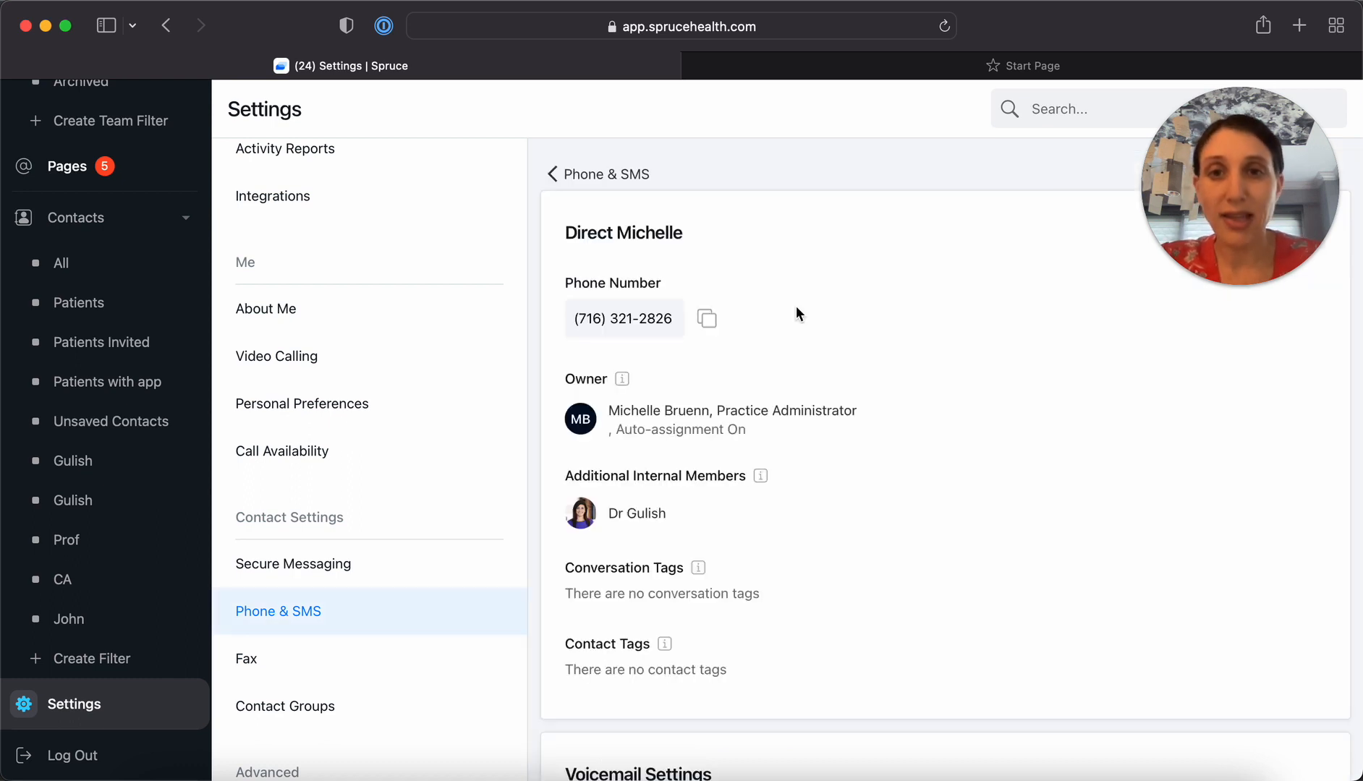
Edit the direct line and set its owner to the doctor who is listed as an additional internal member
{"action": "mouse_move", "coordinate": [1284, 140]}
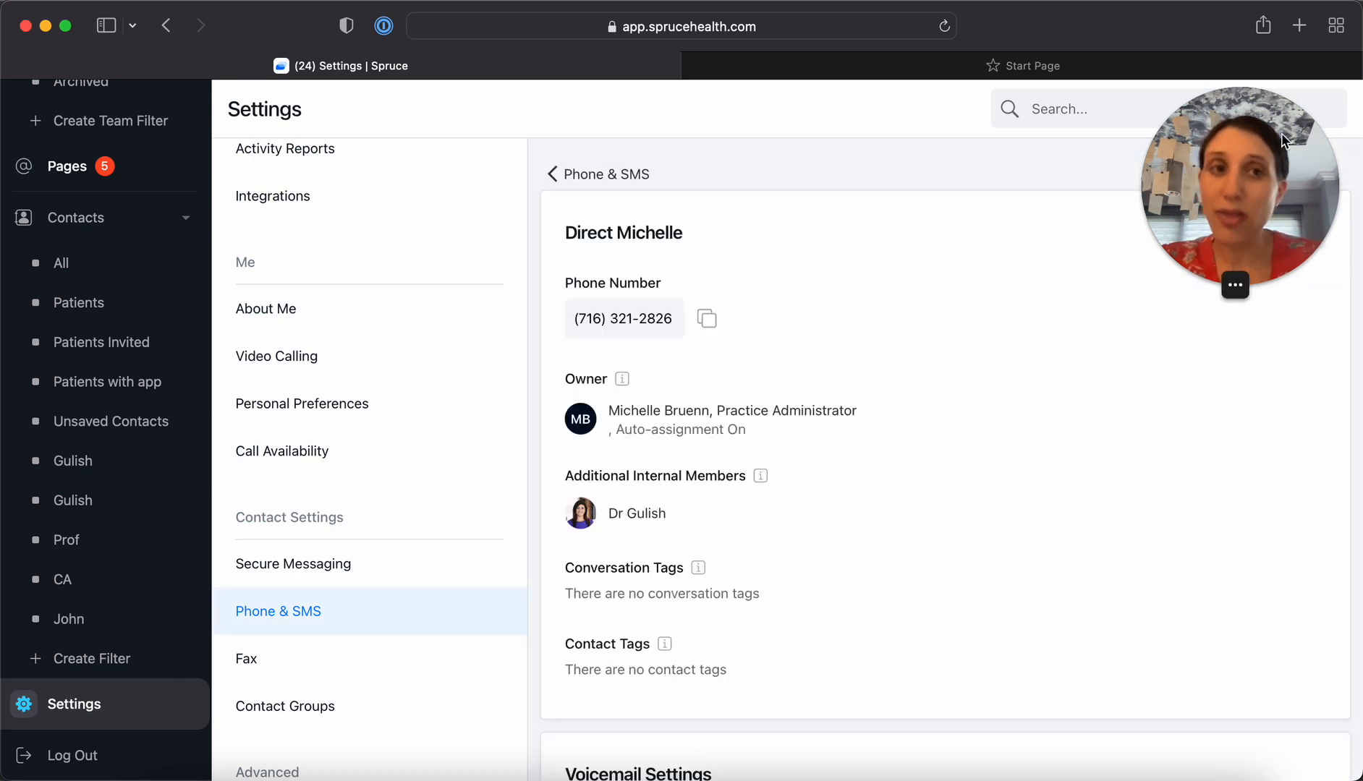
{"action": "left_click_drag", "start_coordinate": [1281, 133], "coordinate": [1091, 114]}
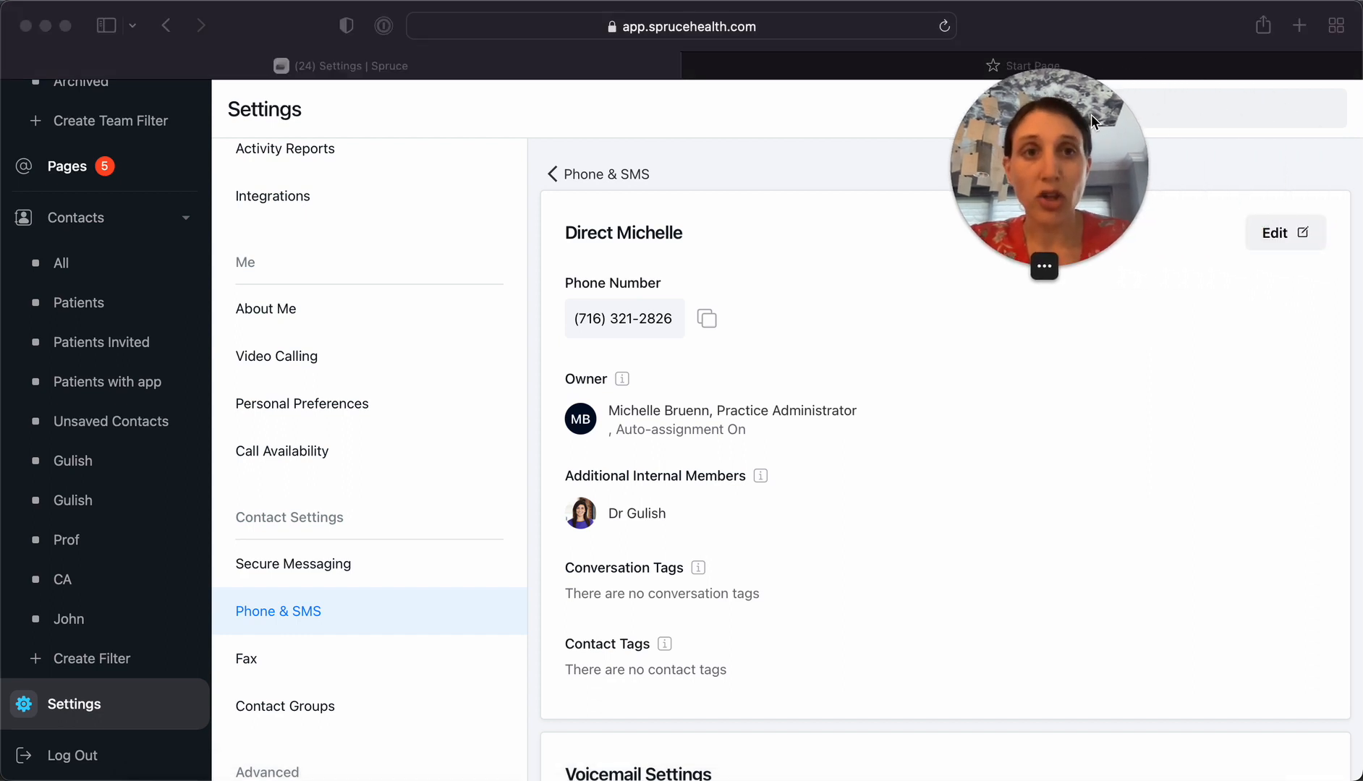
{"action": "left_click", "coordinate": [1287, 232]}
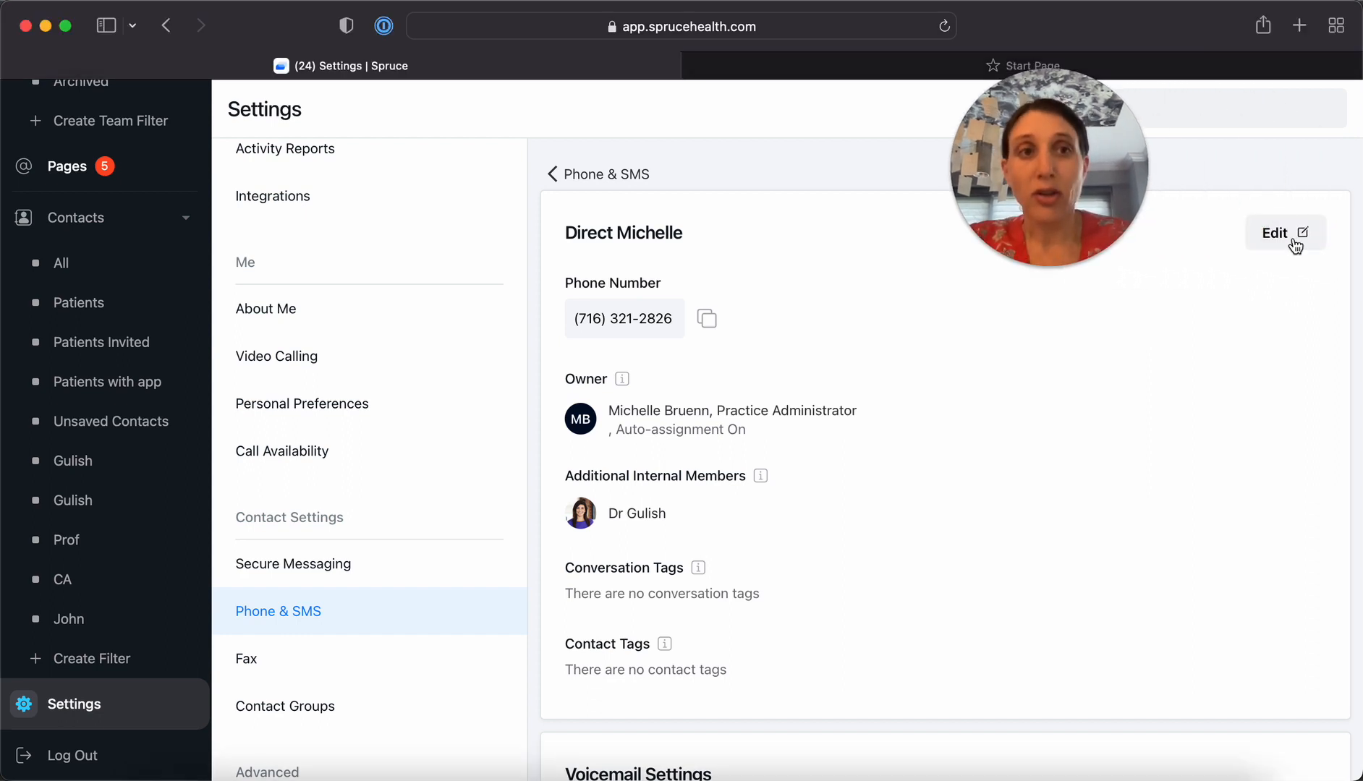
{"action": "left_click", "coordinate": [1287, 232]}
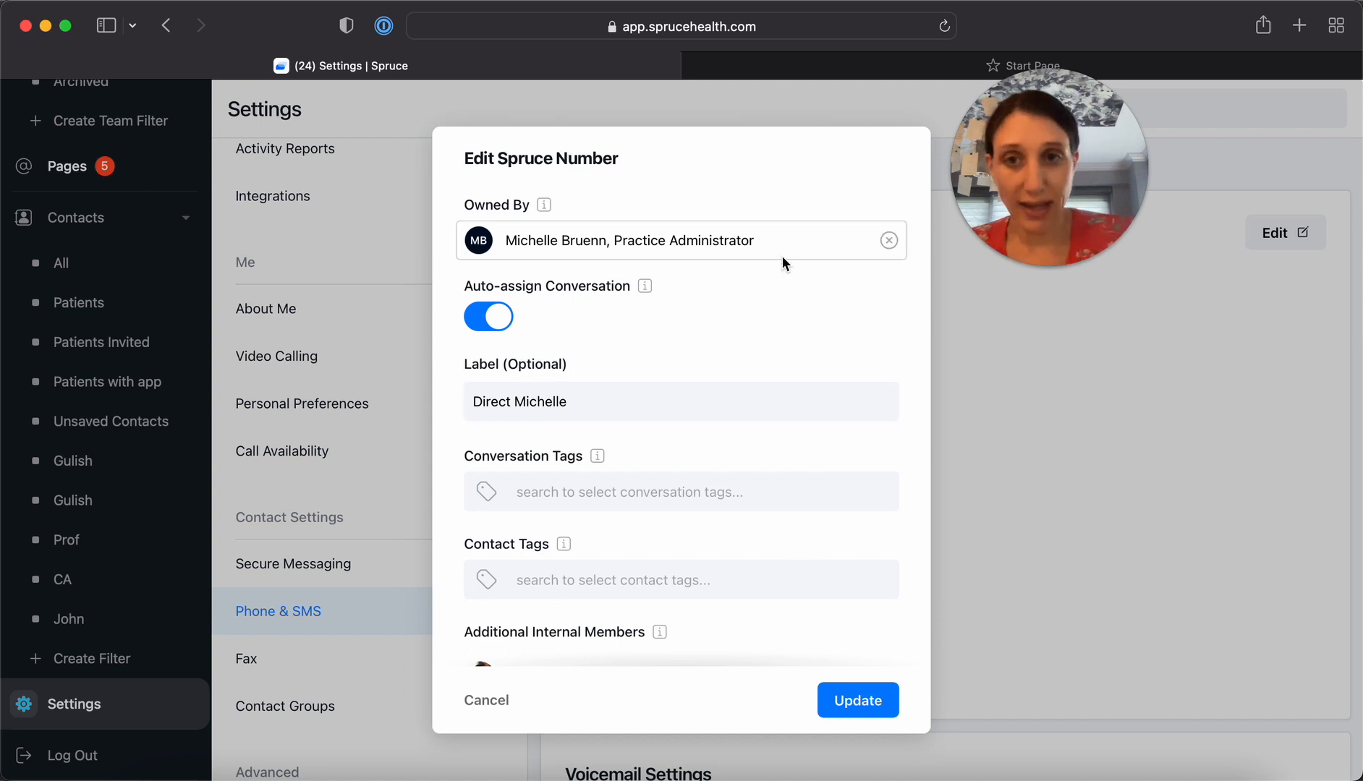
{"action": "left_click", "coordinate": [845, 241]}
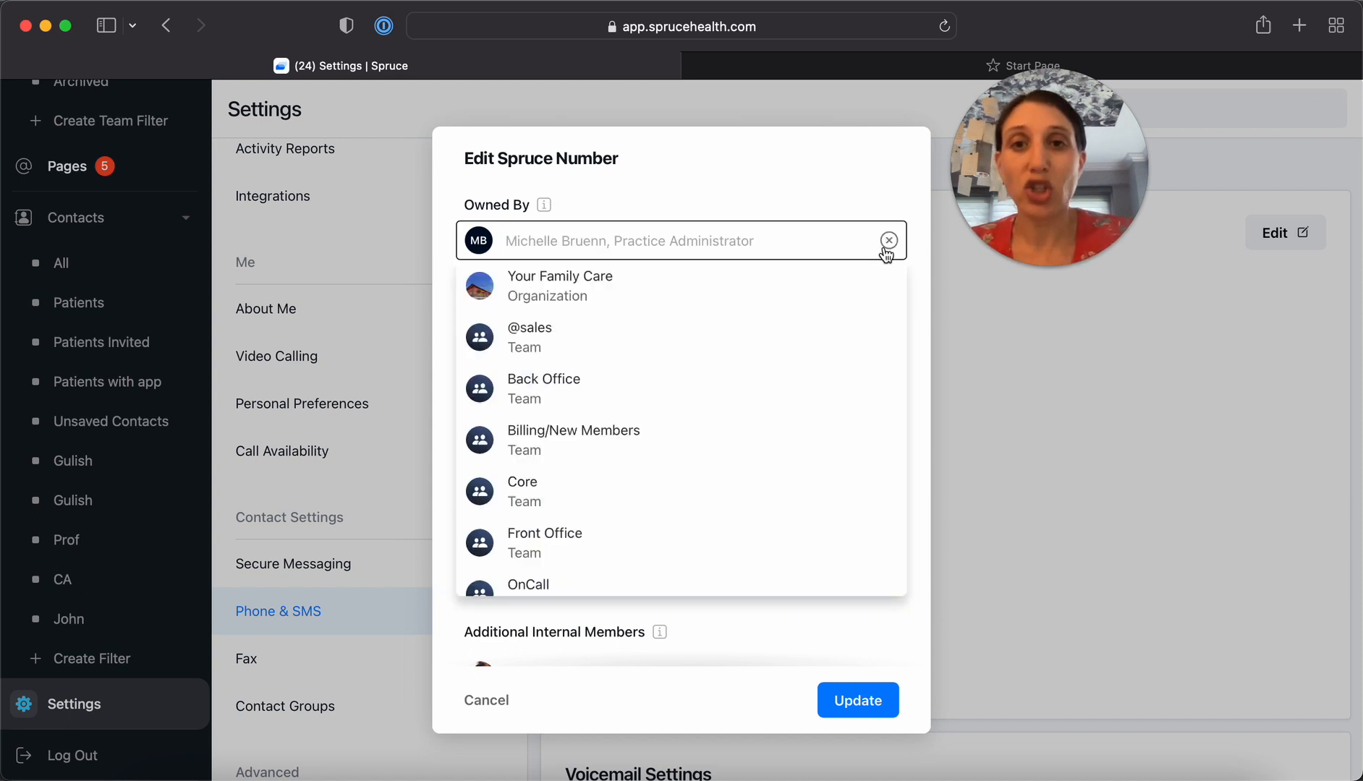
{"action": "left_click", "coordinate": [888, 240]}
{"action": "type", "text": "gul"}
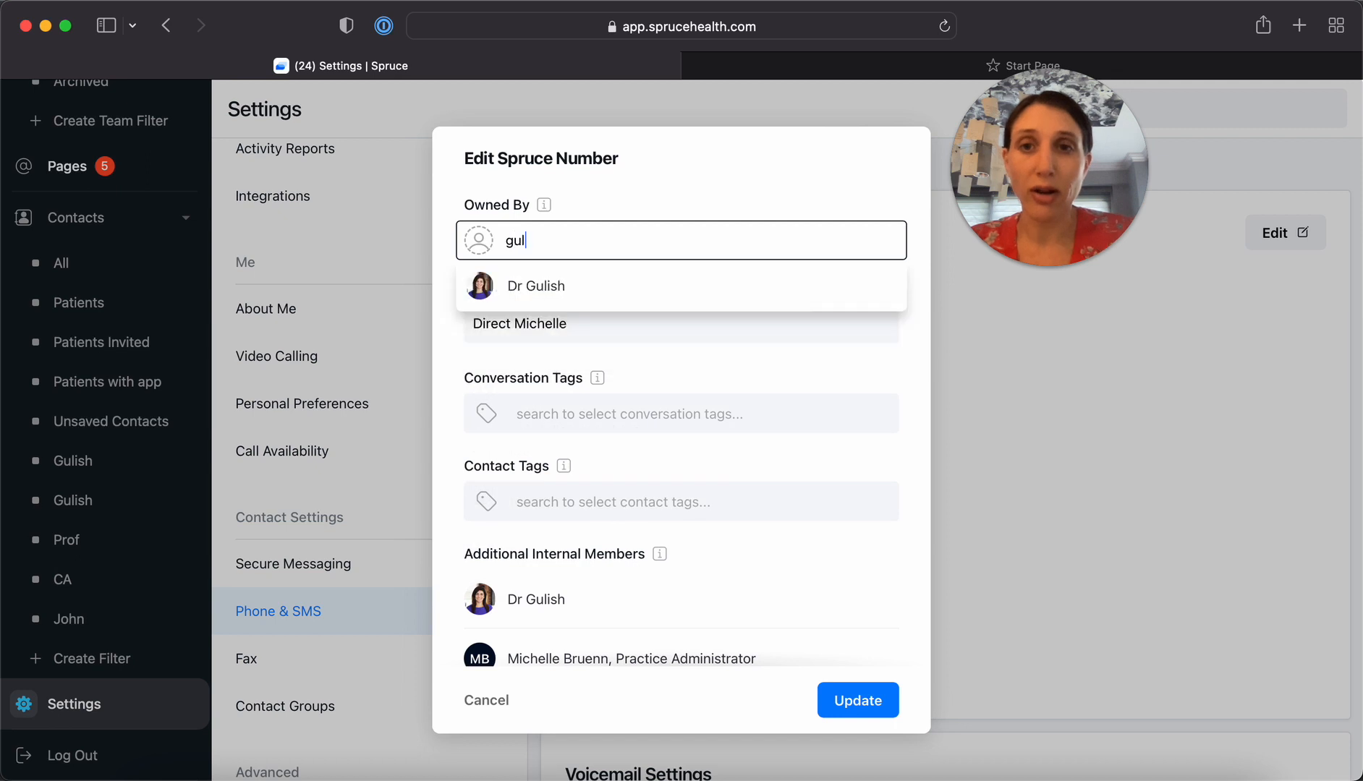
{"action": "left_click", "coordinate": [582, 301]}
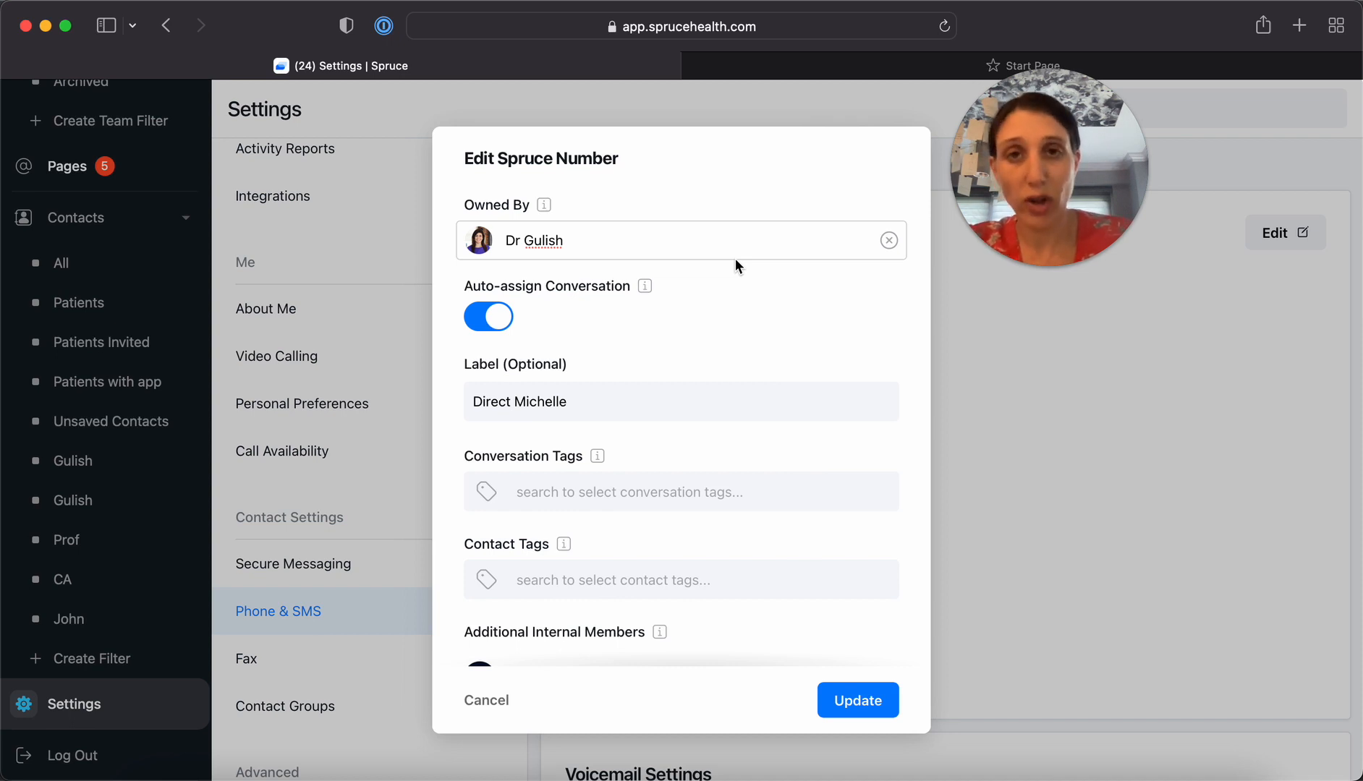
Reassign the direct line's ownership to the practice administrator, review the remaining options, and close the form without saving
{"action": "left_click", "coordinate": [888, 240]}
{"action": "left_click", "coordinate": [640, 249]}
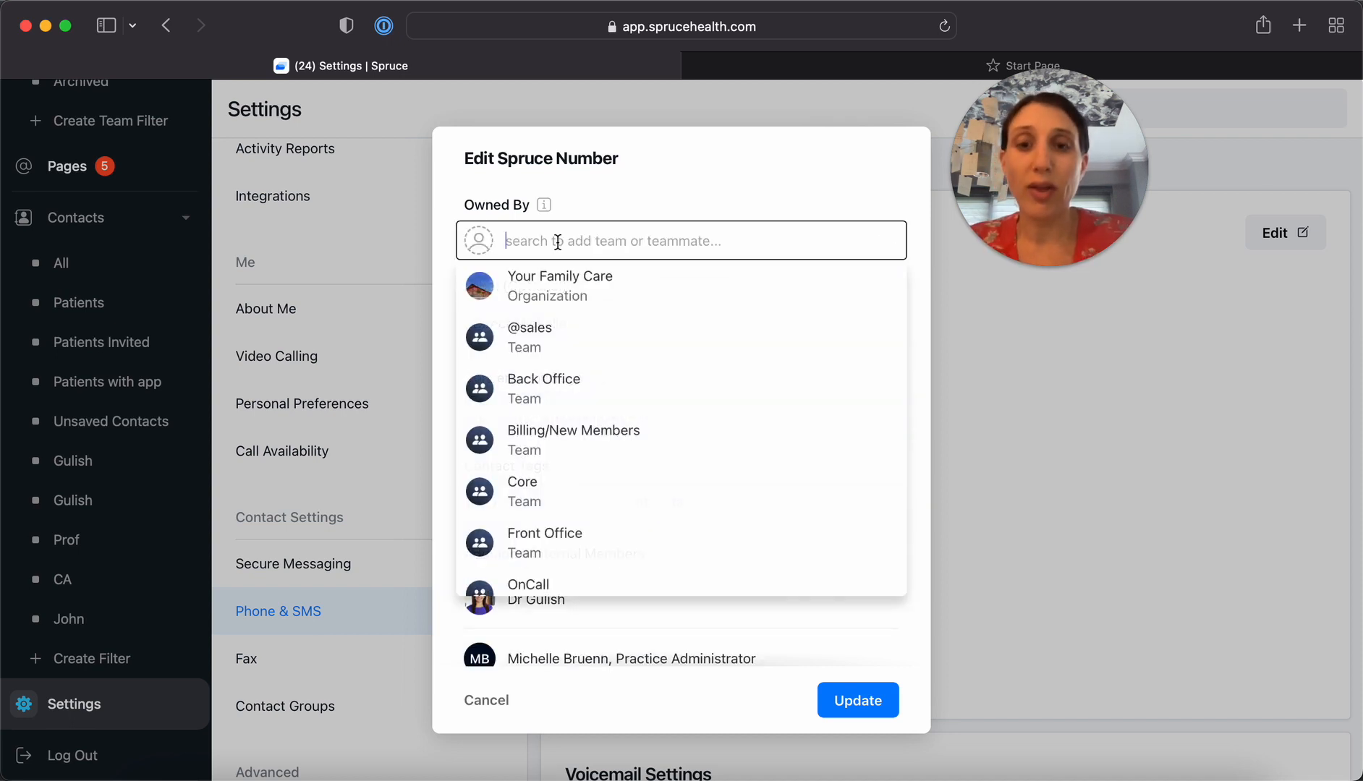
{"action": "type", "text": "mich"}
{"action": "left_click", "coordinate": [551, 282]}
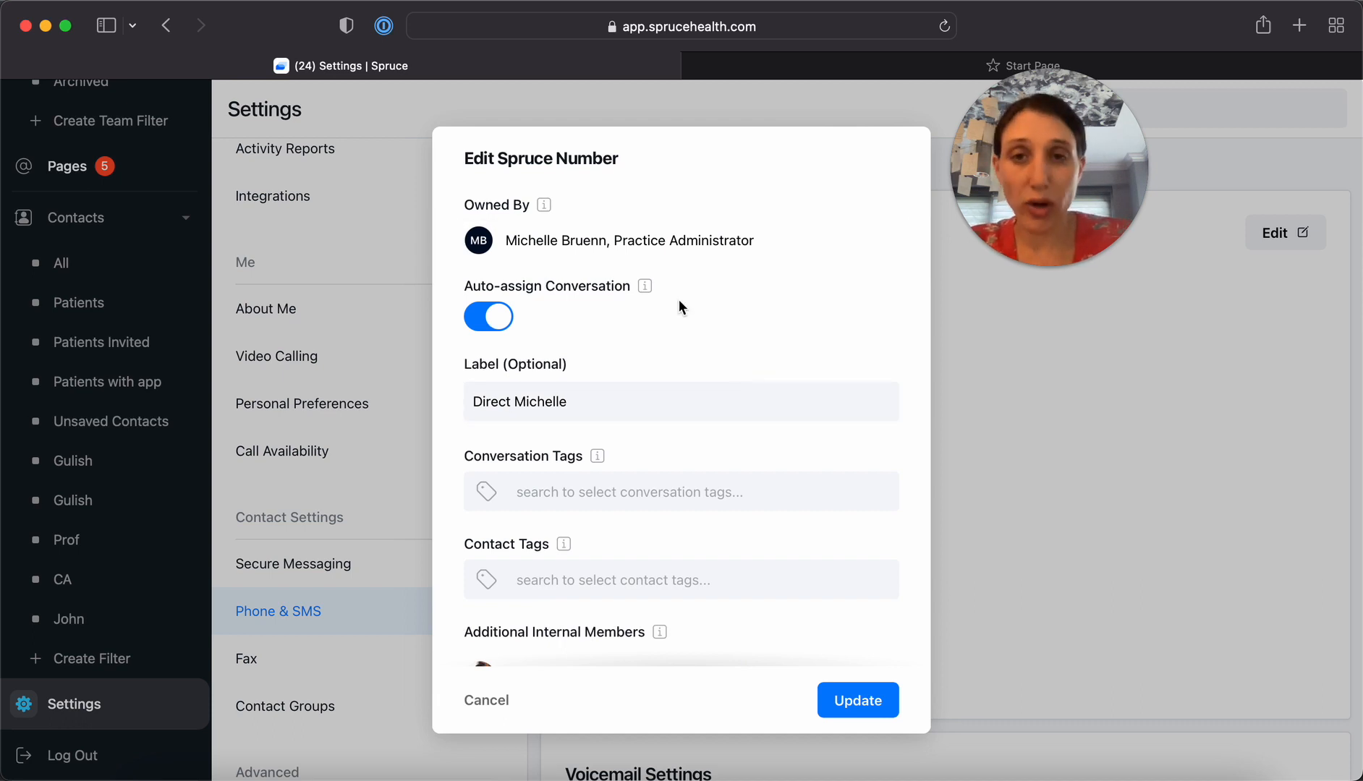
{"action": "scroll", "coordinate": [684, 397], "scroll_direction": "down", "scroll_amount": 3}
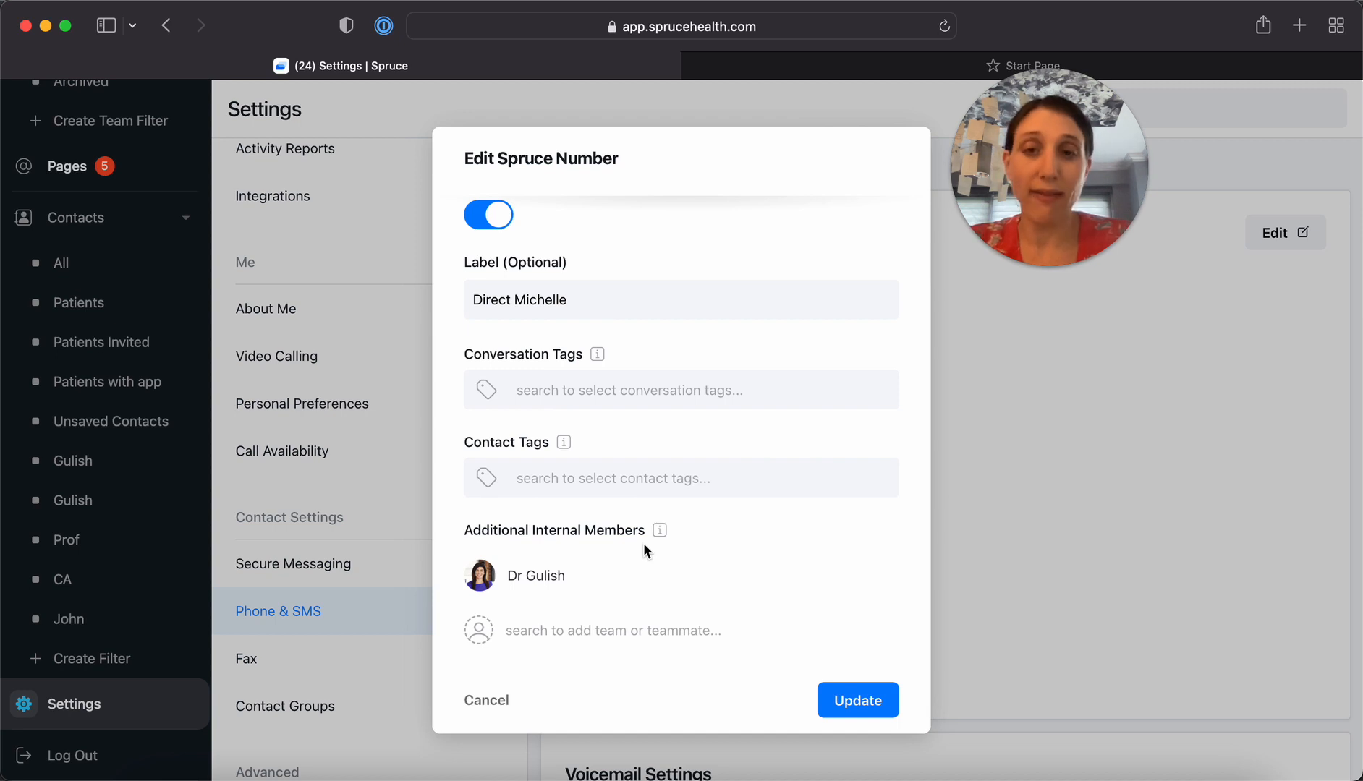
{"action": "scroll", "coordinate": [687, 339], "scroll_direction": "up", "scroll_amount": 3}
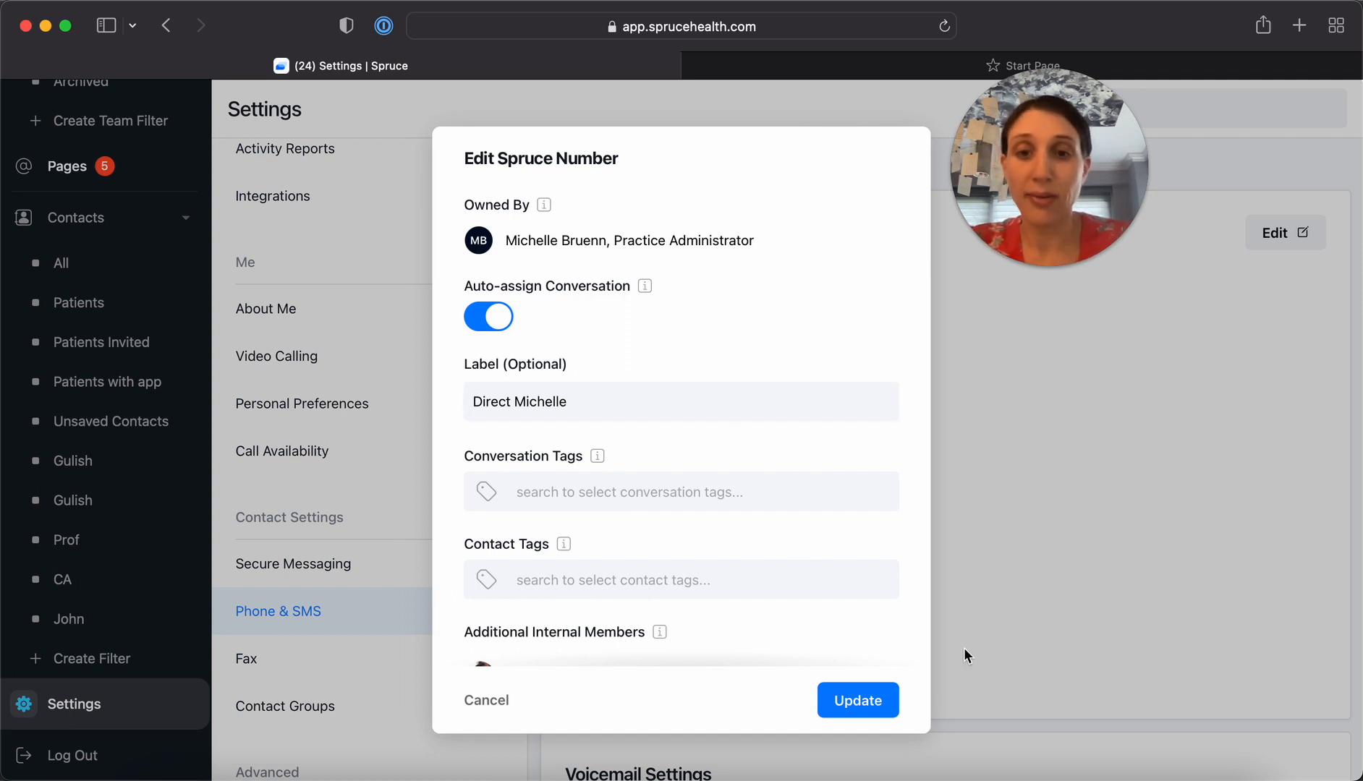
{"action": "left_click", "coordinate": [467, 702]}
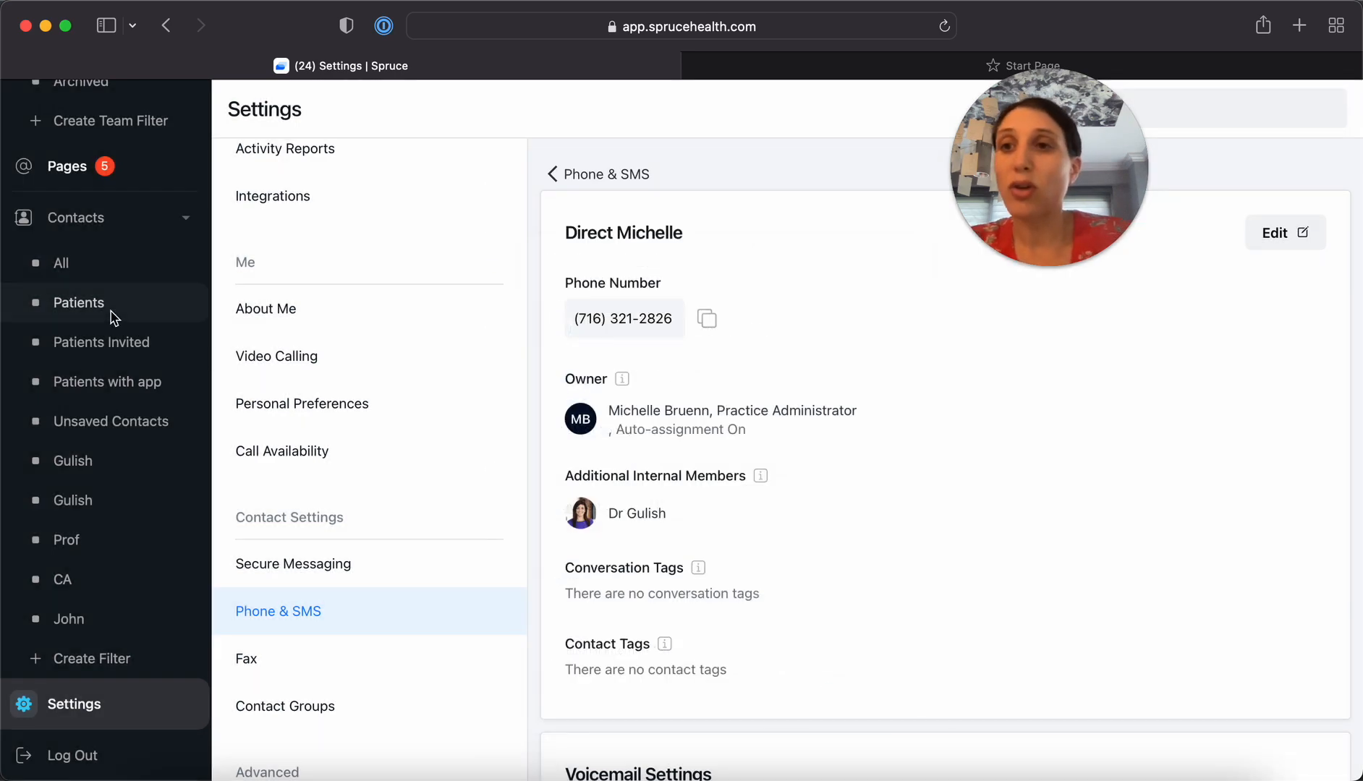
Start a new inbox filter and name it with the practice administrator's first name followed by "Direct"
{"action": "scroll", "coordinate": [112, 322], "scroll_direction": "up", "scroll_amount": 3}
{"action": "scroll", "coordinate": [112, 318], "scroll_direction": "up", "scroll_amount": 10}
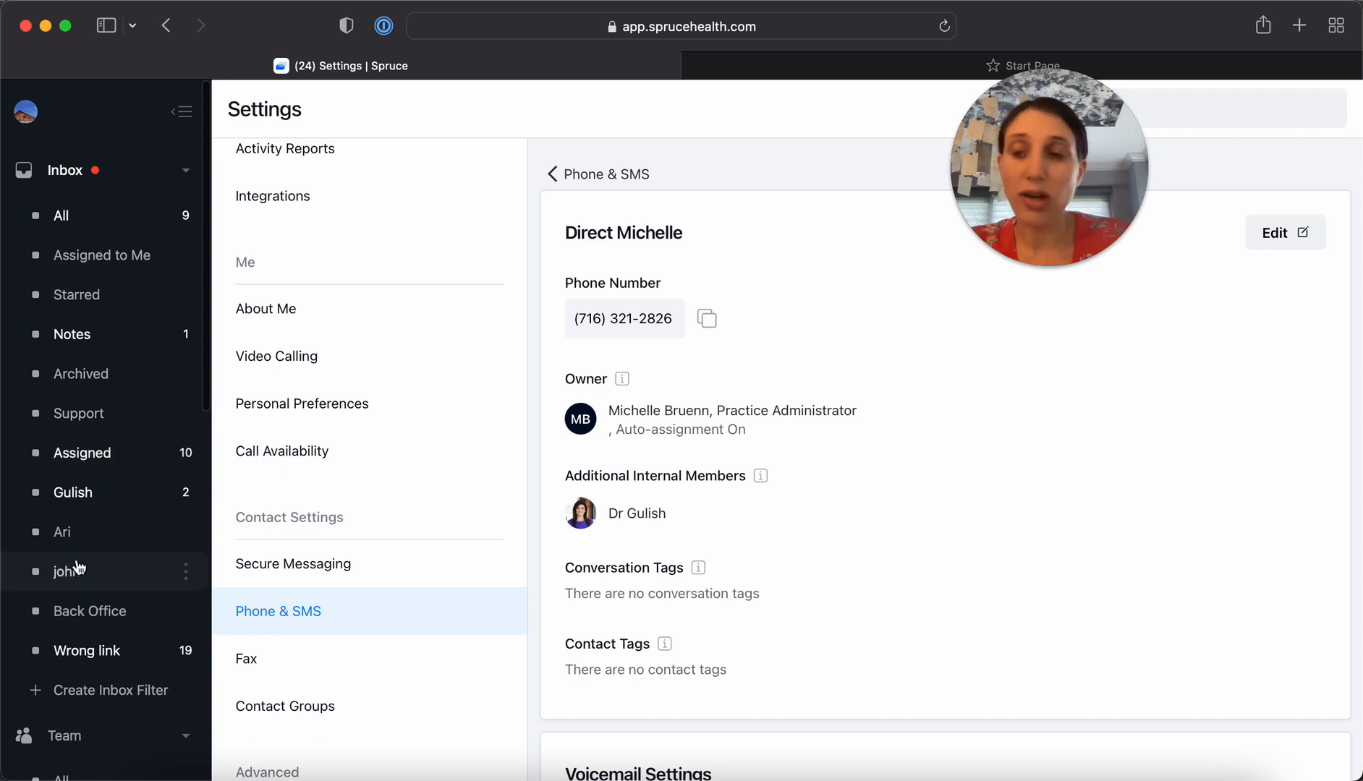
{"action": "scroll", "coordinate": [79, 558], "scroll_direction": "down", "scroll_amount": 2}
{"action": "left_click", "coordinate": [90, 544]}
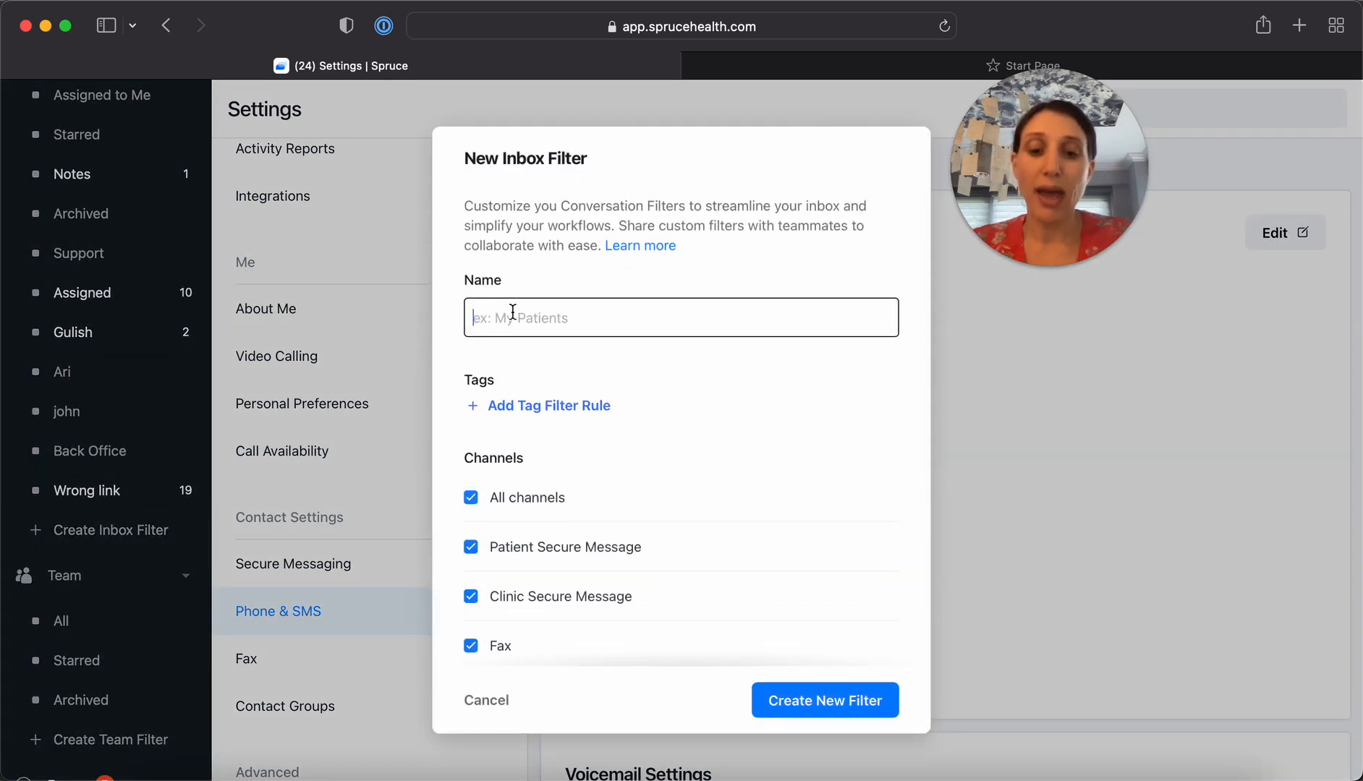
{"action": "type", "text": "Michelle "}
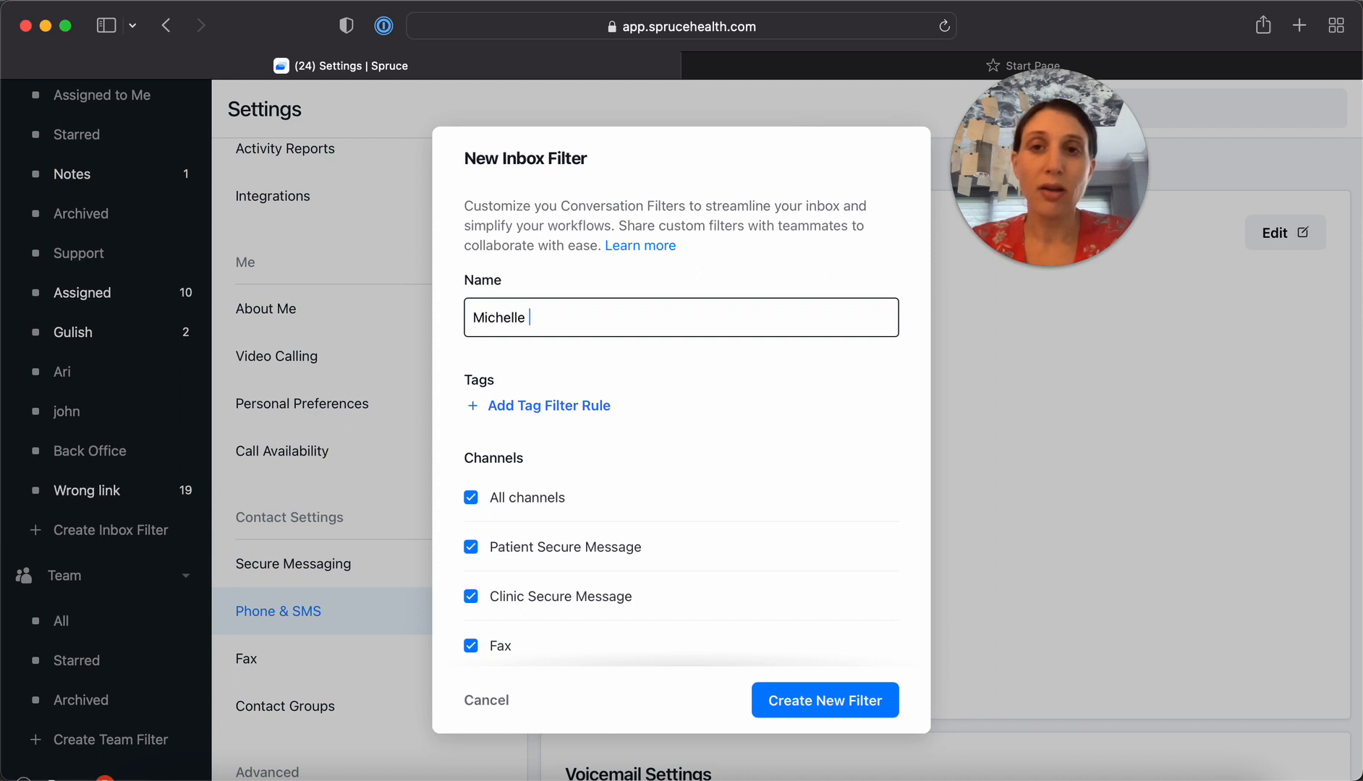
{"action": "type", "text": "Direct"}
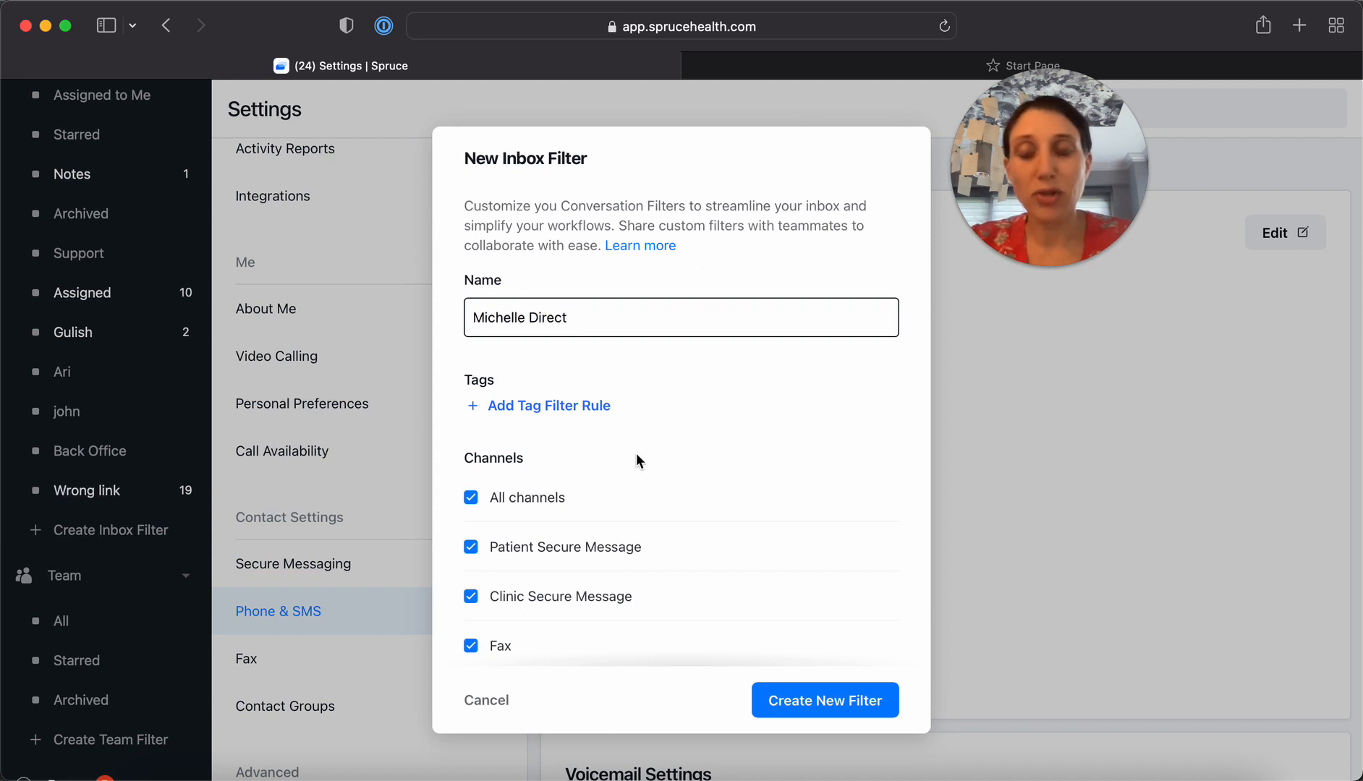
Limit the filter to conversations assigned to the practice administrator and create it
{"action": "scroll", "coordinate": [636, 453], "scroll_direction": "down", "scroll_amount": 10}
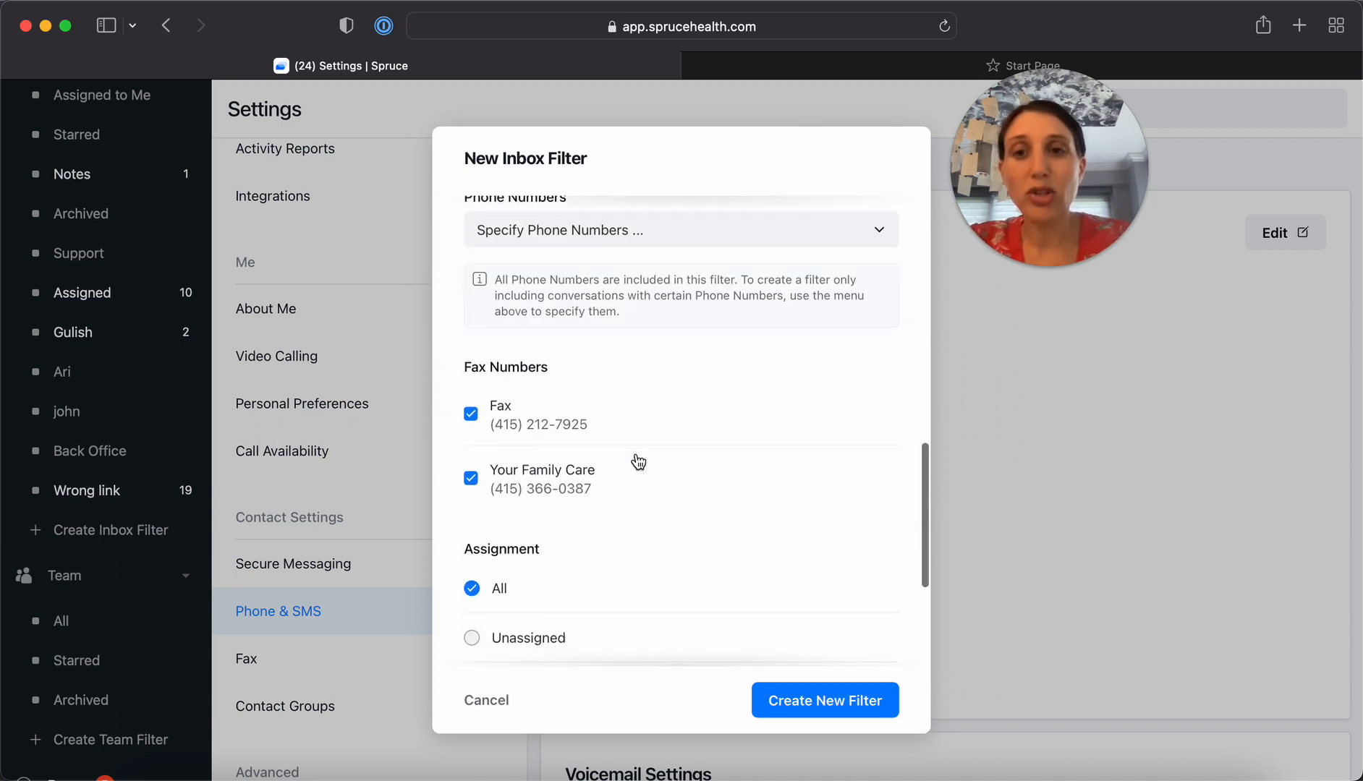
{"action": "scroll", "coordinate": [637, 462], "scroll_direction": "down", "scroll_amount": 5}
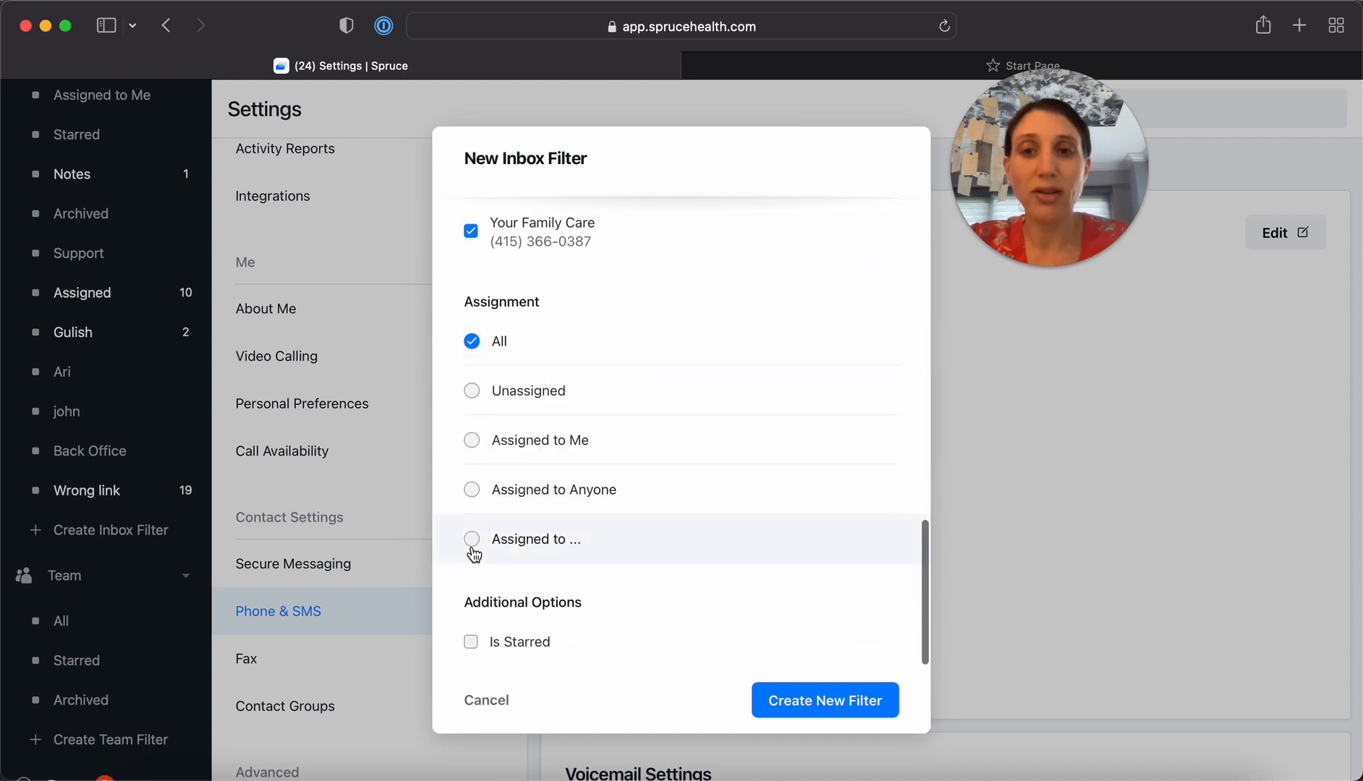
{"action": "left_click", "coordinate": [472, 544]}
{"action": "left_click", "coordinate": [670, 548]}
{"action": "type", "text": "mich"}
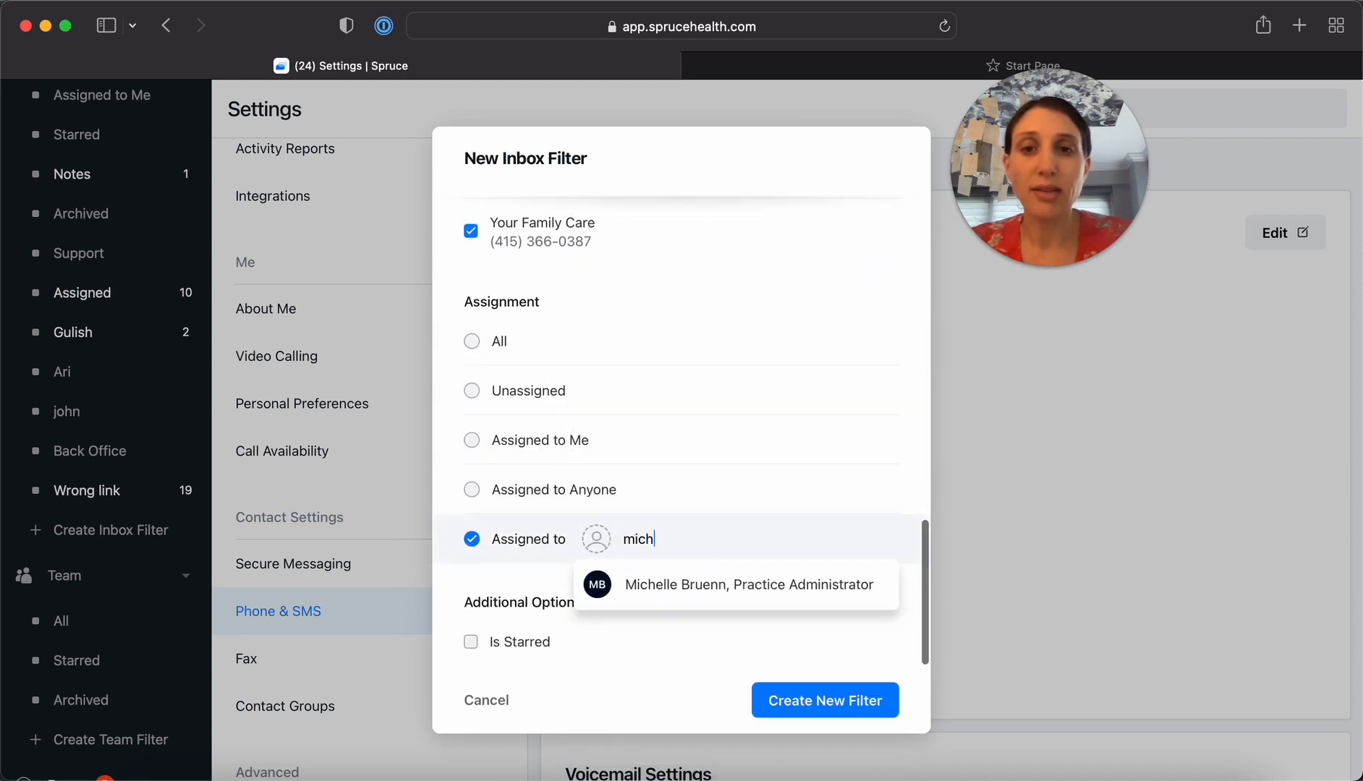
{"action": "left_click", "coordinate": [667, 585]}
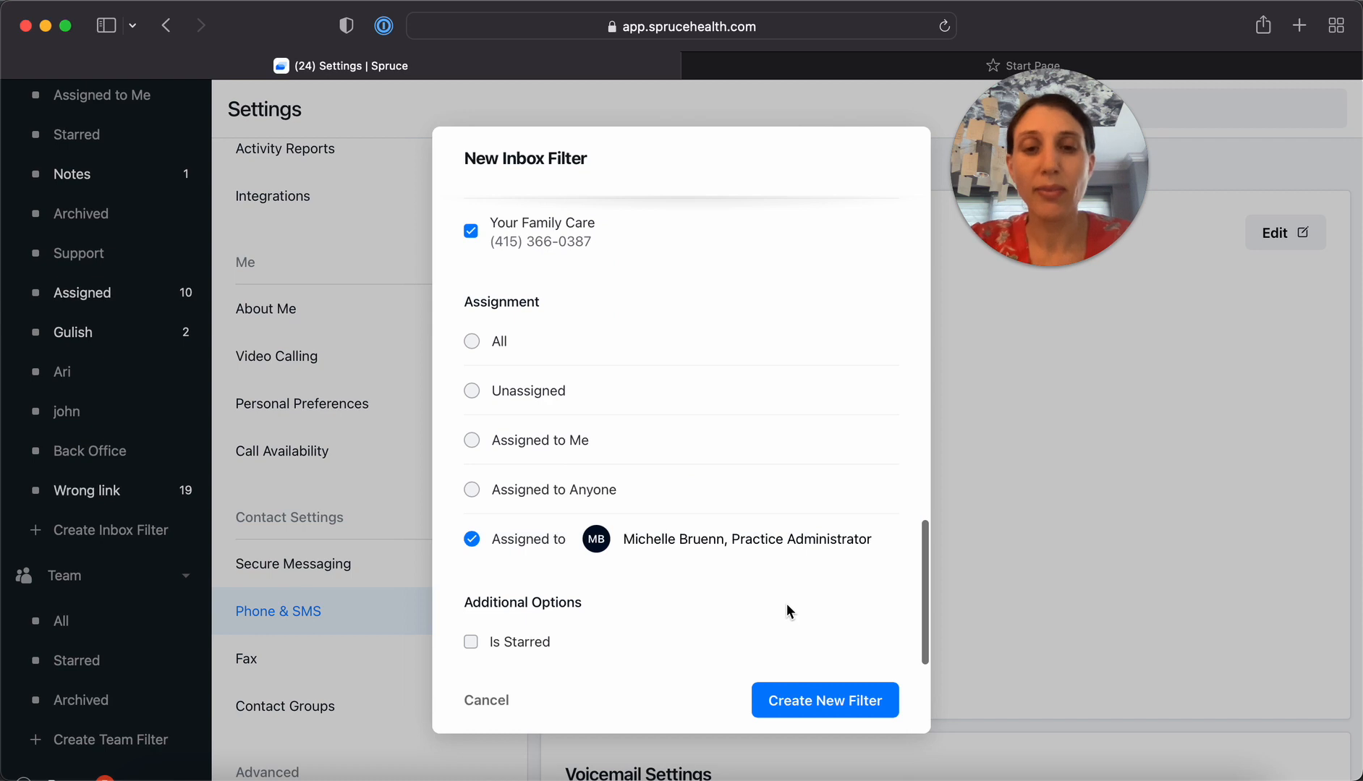
{"action": "left_click", "coordinate": [826, 708]}
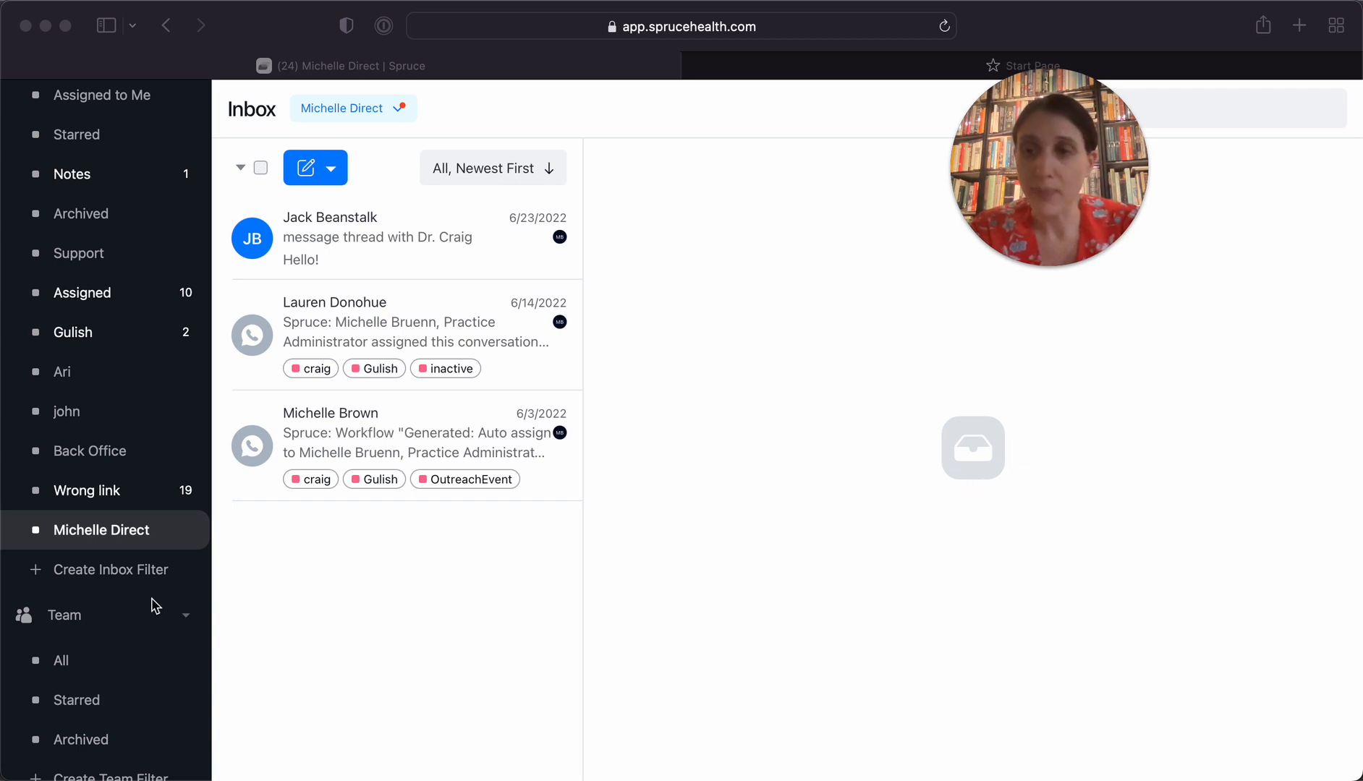
Open the Secure Messaging settings and view the details of the practice administrator's personal Spruce Link
{"action": "scroll", "coordinate": [140, 610], "scroll_direction": "down", "scroll_amount": 5}
{"action": "scroll", "coordinate": [140, 608], "scroll_direction": "down", "scroll_amount": 4}
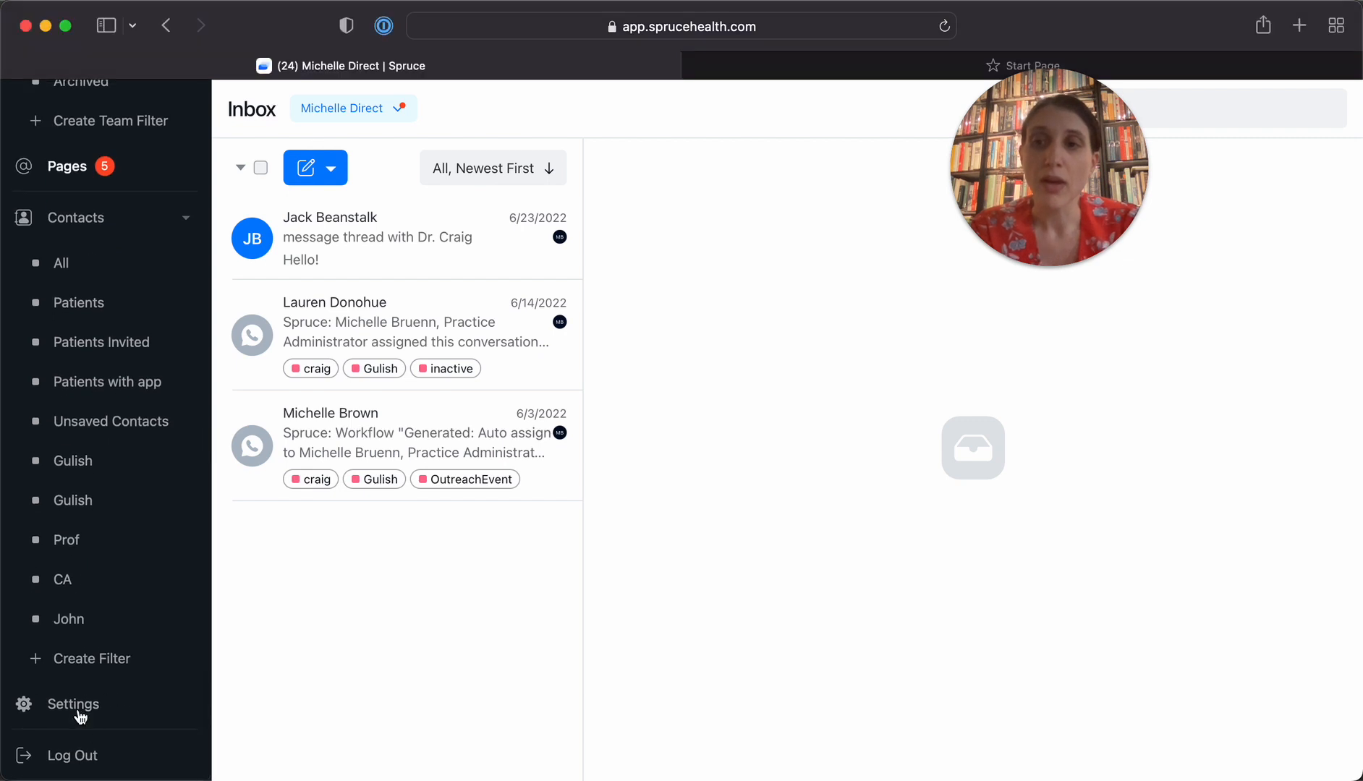
{"action": "left_click", "coordinate": [64, 708]}
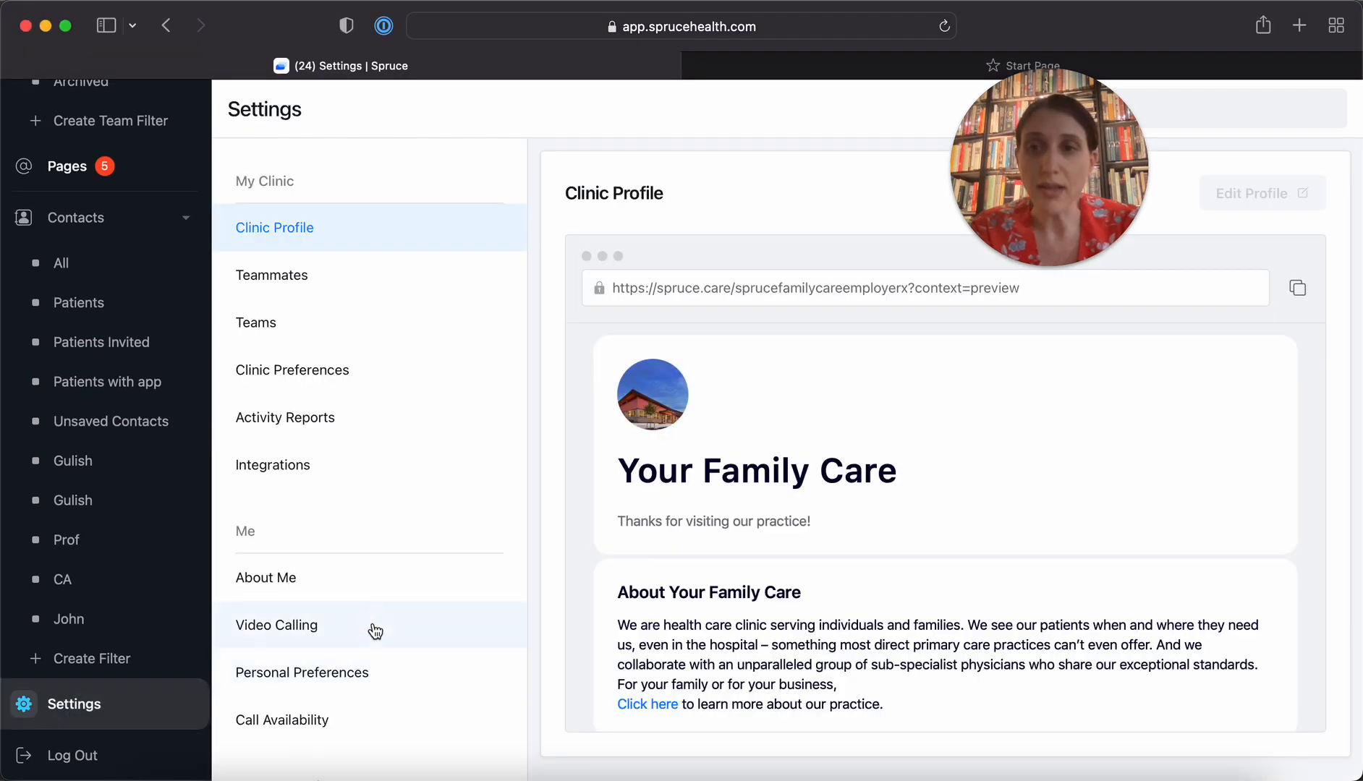
{"action": "scroll", "coordinate": [335, 644], "scroll_direction": "down", "scroll_amount": 3}
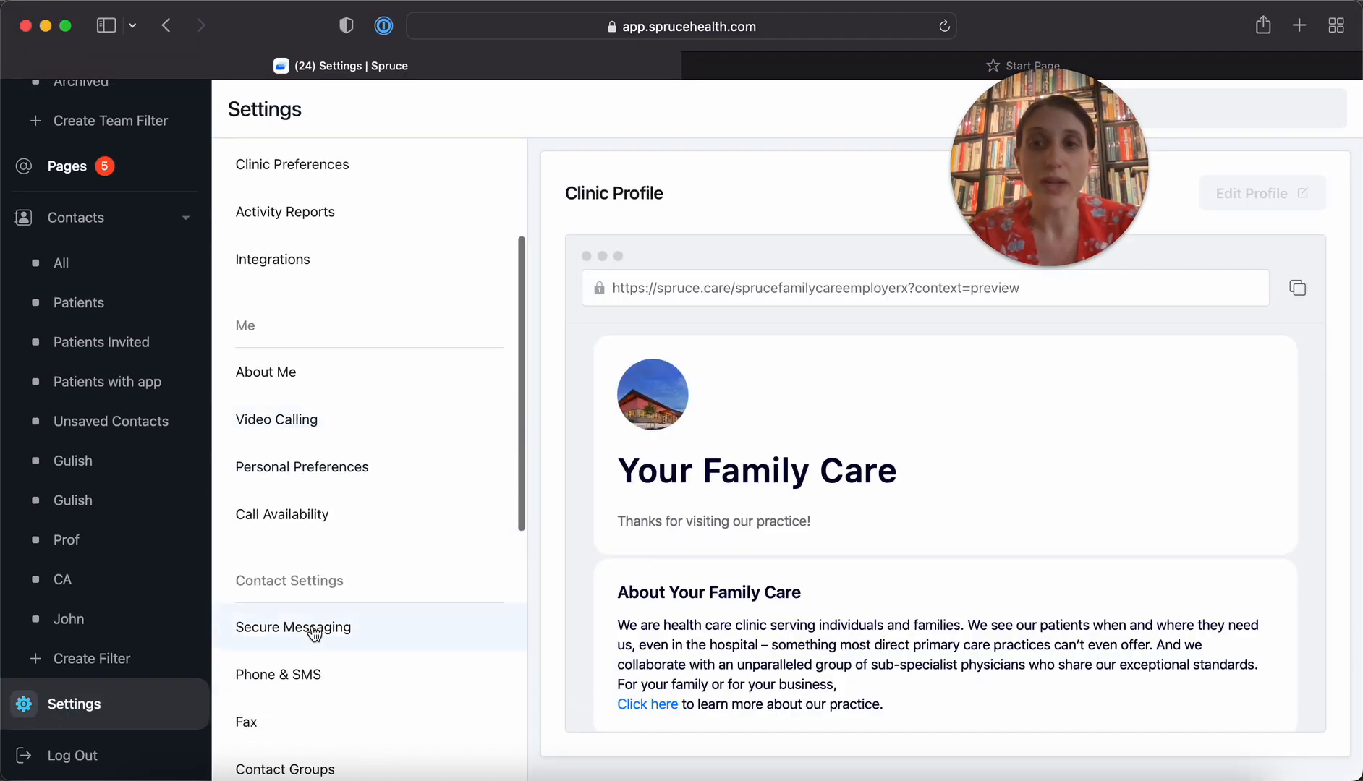
{"action": "left_click", "coordinate": [315, 633]}
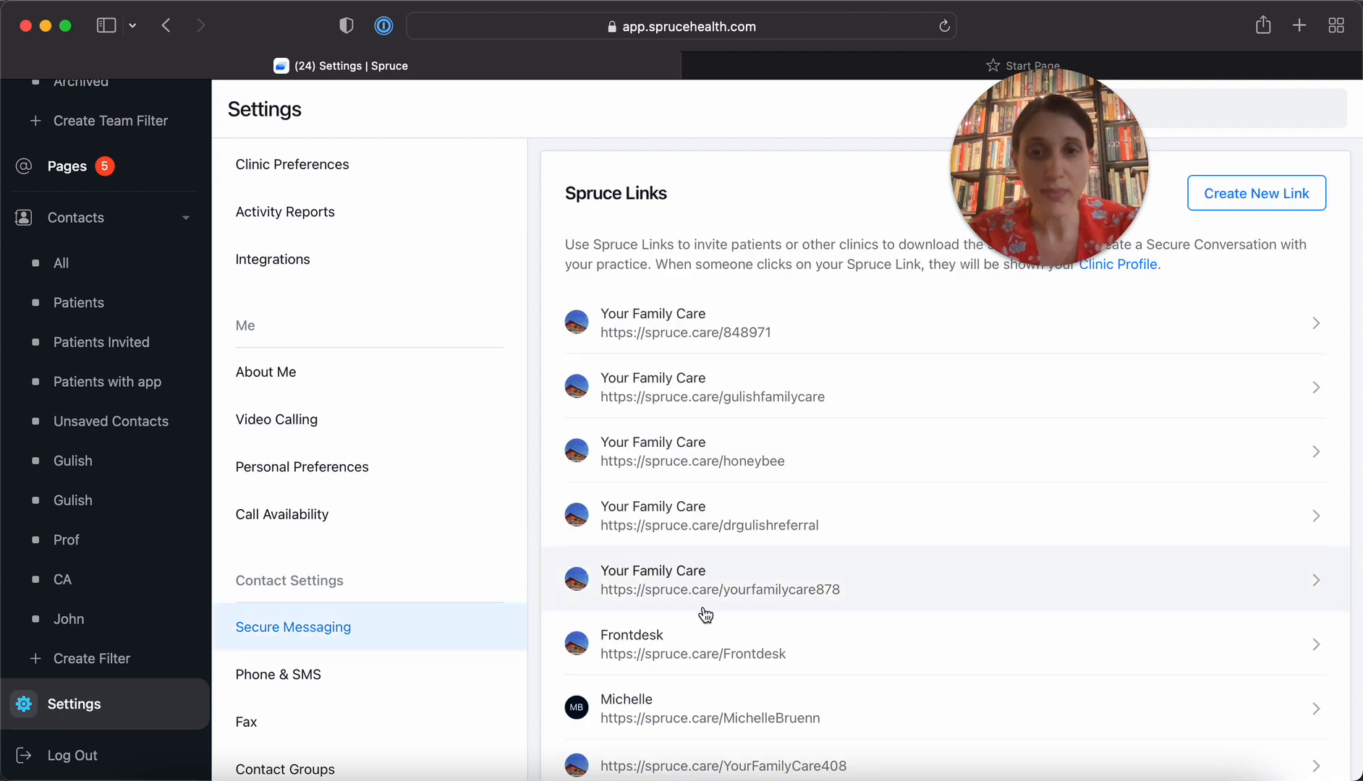
{"action": "scroll", "coordinate": [702, 616], "scroll_direction": "down", "scroll_amount": 1}
{"action": "left_click", "coordinate": [796, 676]}
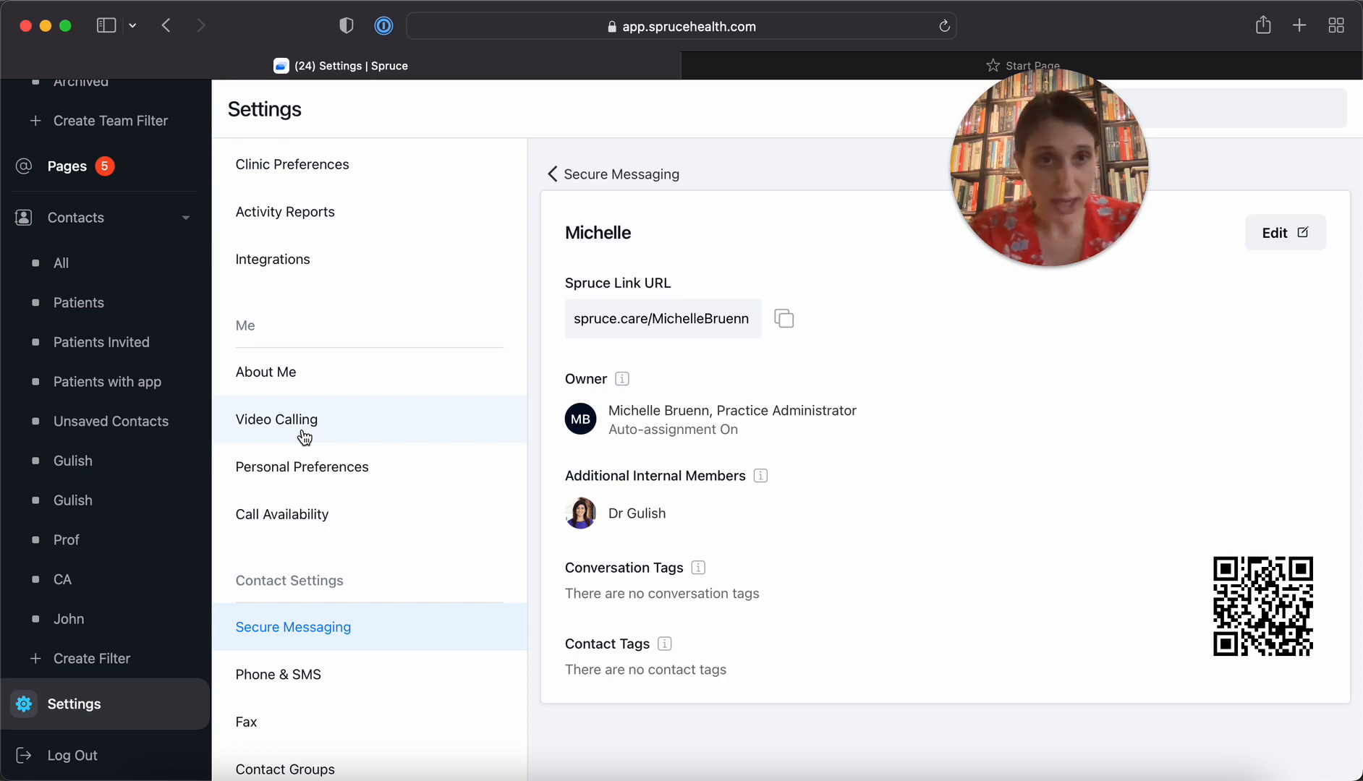
Find the covering doctor among the clinic's teammates and open the conversation filters managed for that teammate
{"action": "scroll", "coordinate": [328, 382], "scroll_direction": "down", "scroll_amount": 4}
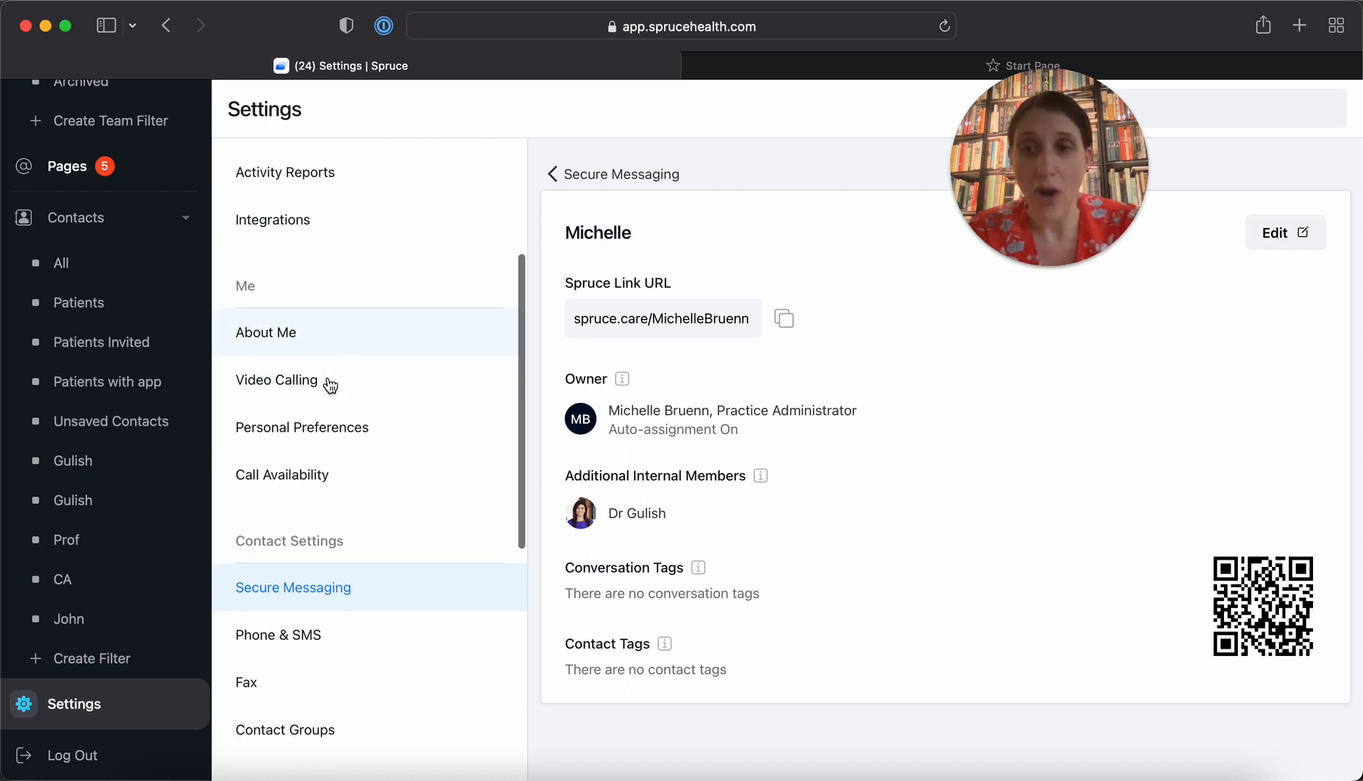
{"action": "scroll", "coordinate": [328, 383], "scroll_direction": "up", "scroll_amount": 10}
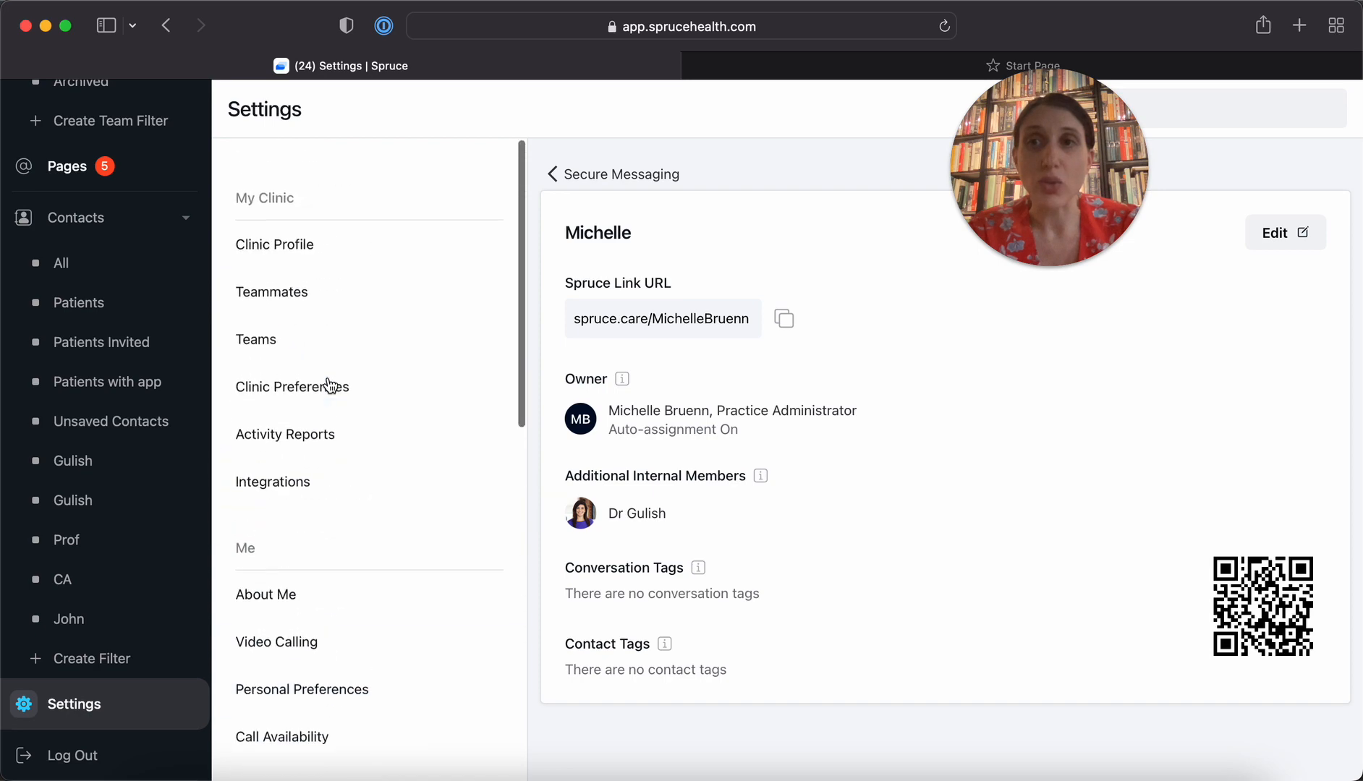
{"action": "left_click", "coordinate": [285, 280]}
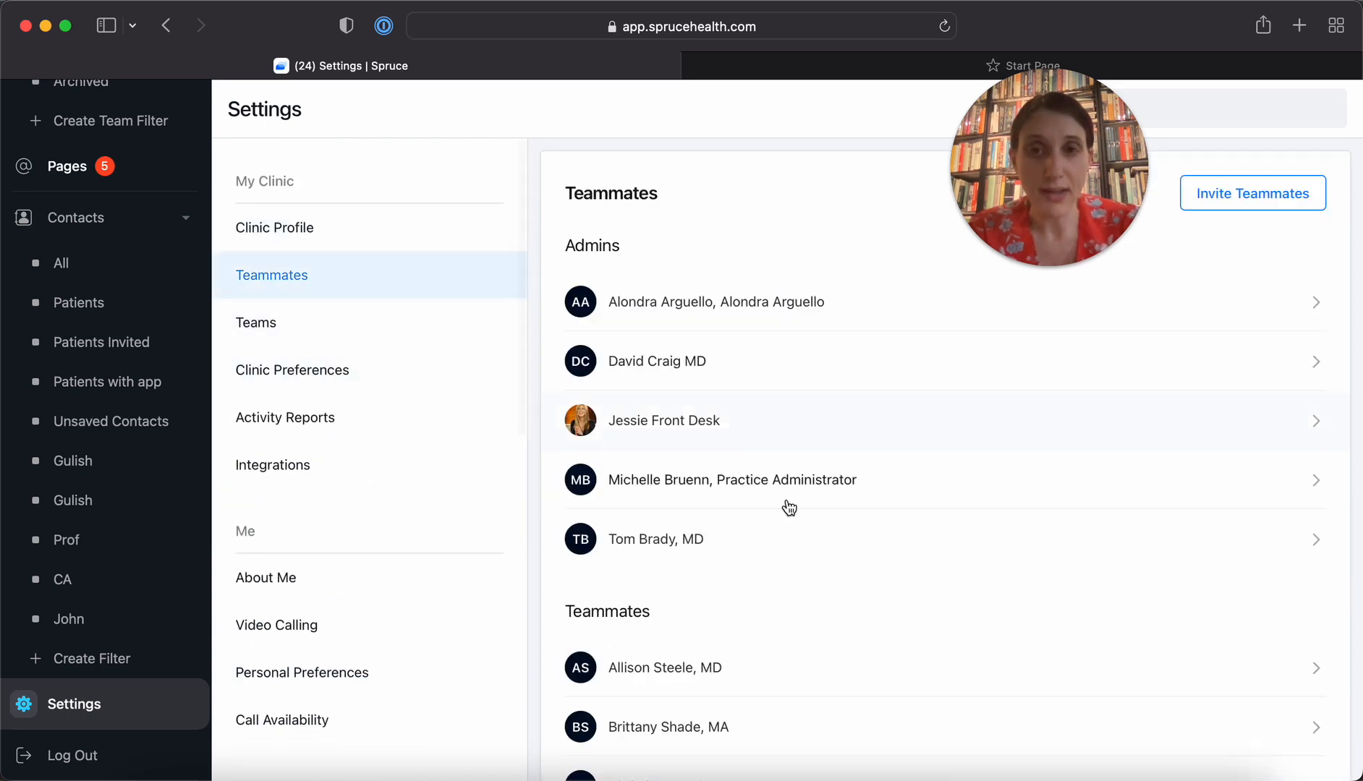
{"action": "scroll", "coordinate": [808, 619], "scroll_direction": "down", "scroll_amount": 7}
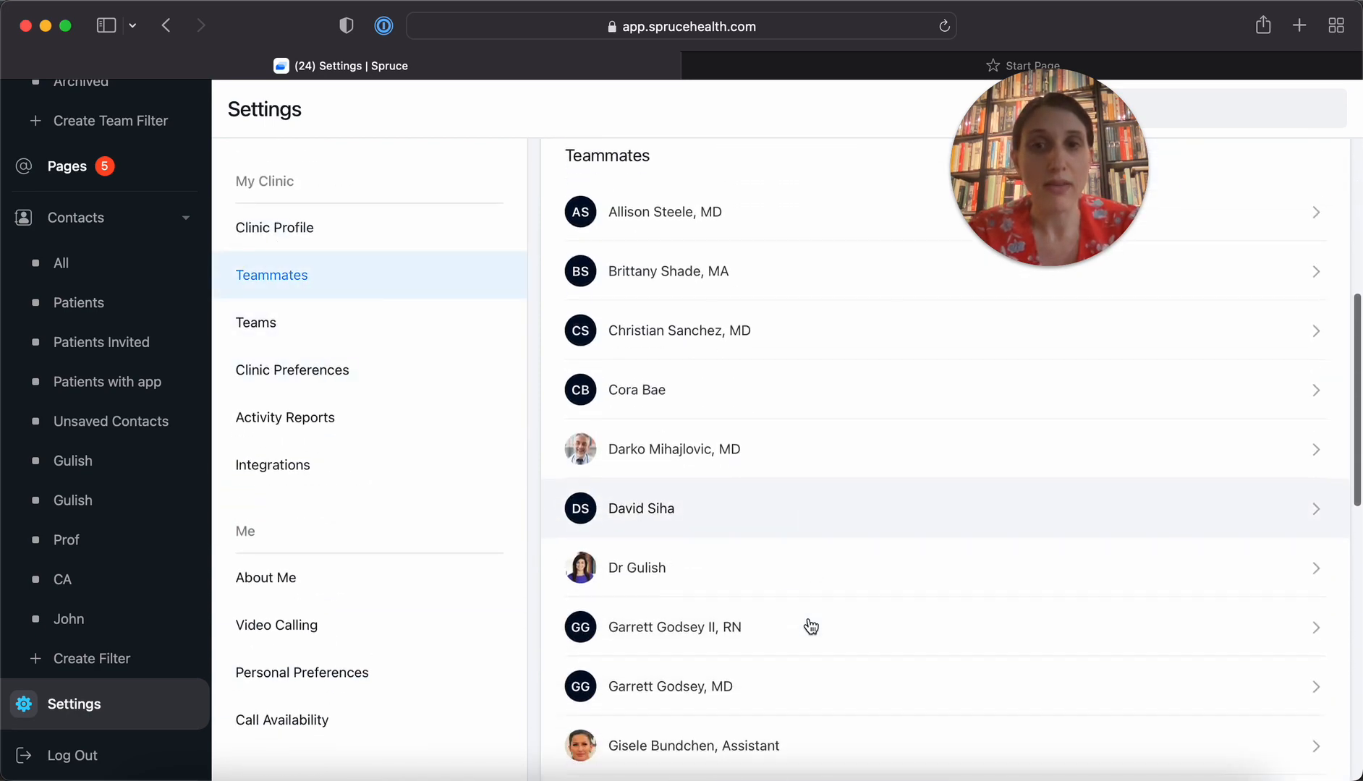
{"action": "left_click", "coordinate": [771, 577]}
{"action": "scroll", "coordinate": [771, 574], "scroll_direction": "down", "scroll_amount": 2}
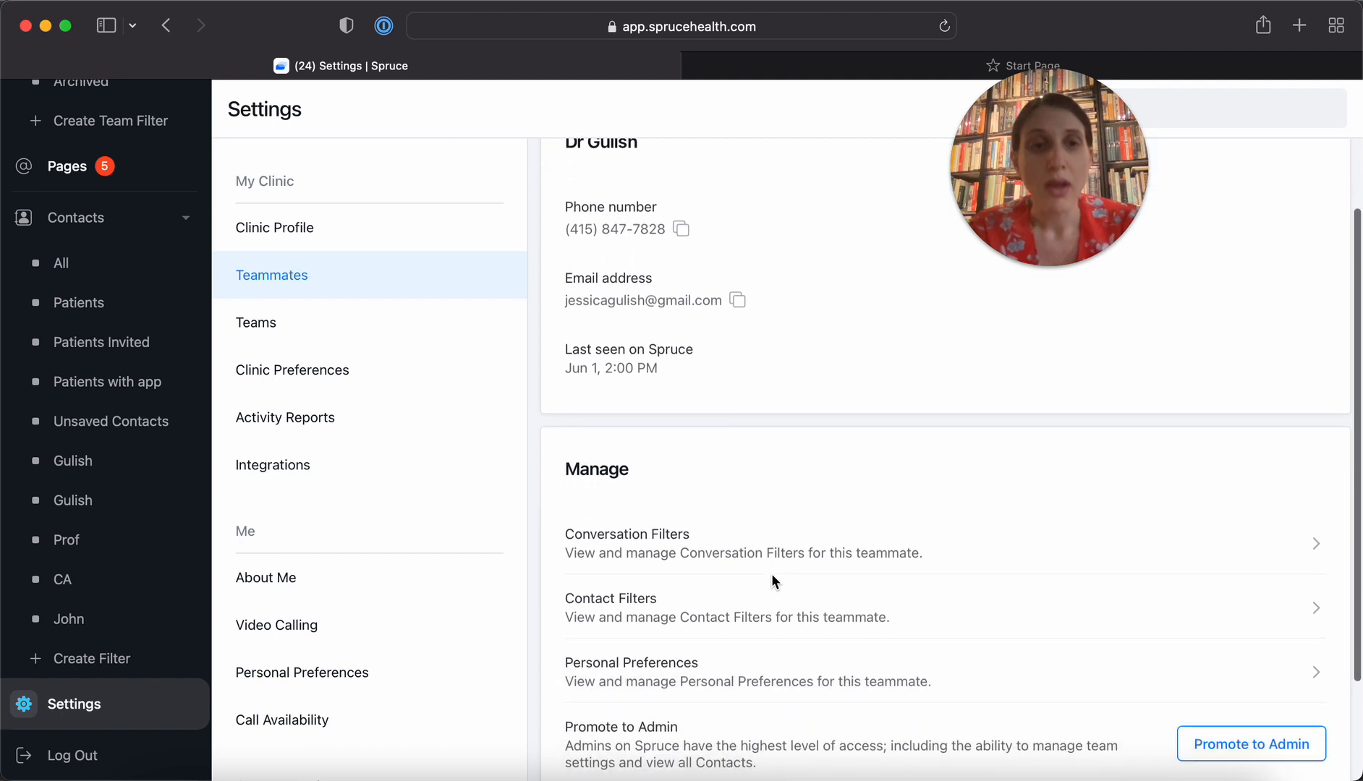
{"action": "left_click", "coordinate": [721, 554]}
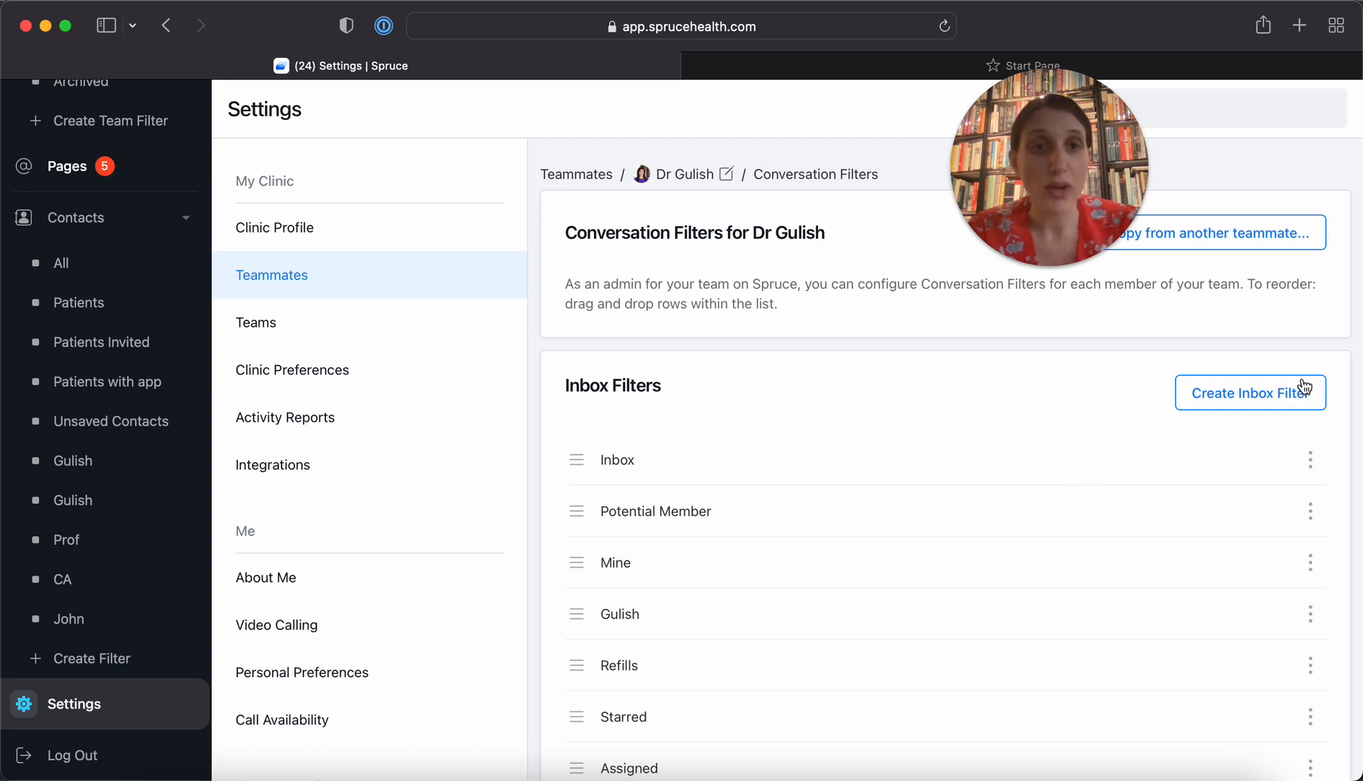
Start copying conversation filters from another teammate to the covering doctor, choosing the practice administrator as the source
{"action": "left_click", "coordinate": [1254, 240]}
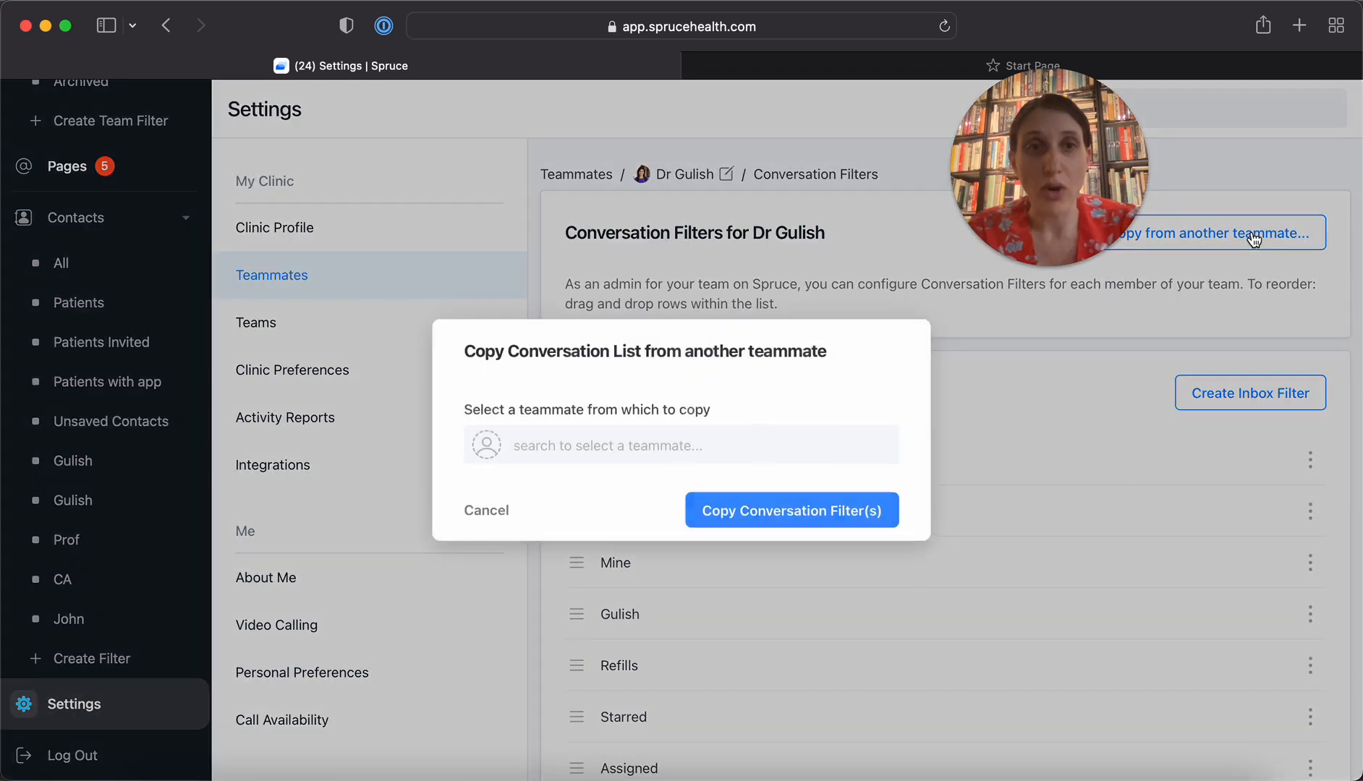
{"action": "left_click", "coordinate": [549, 445]}
{"action": "type", "text": "miv"}
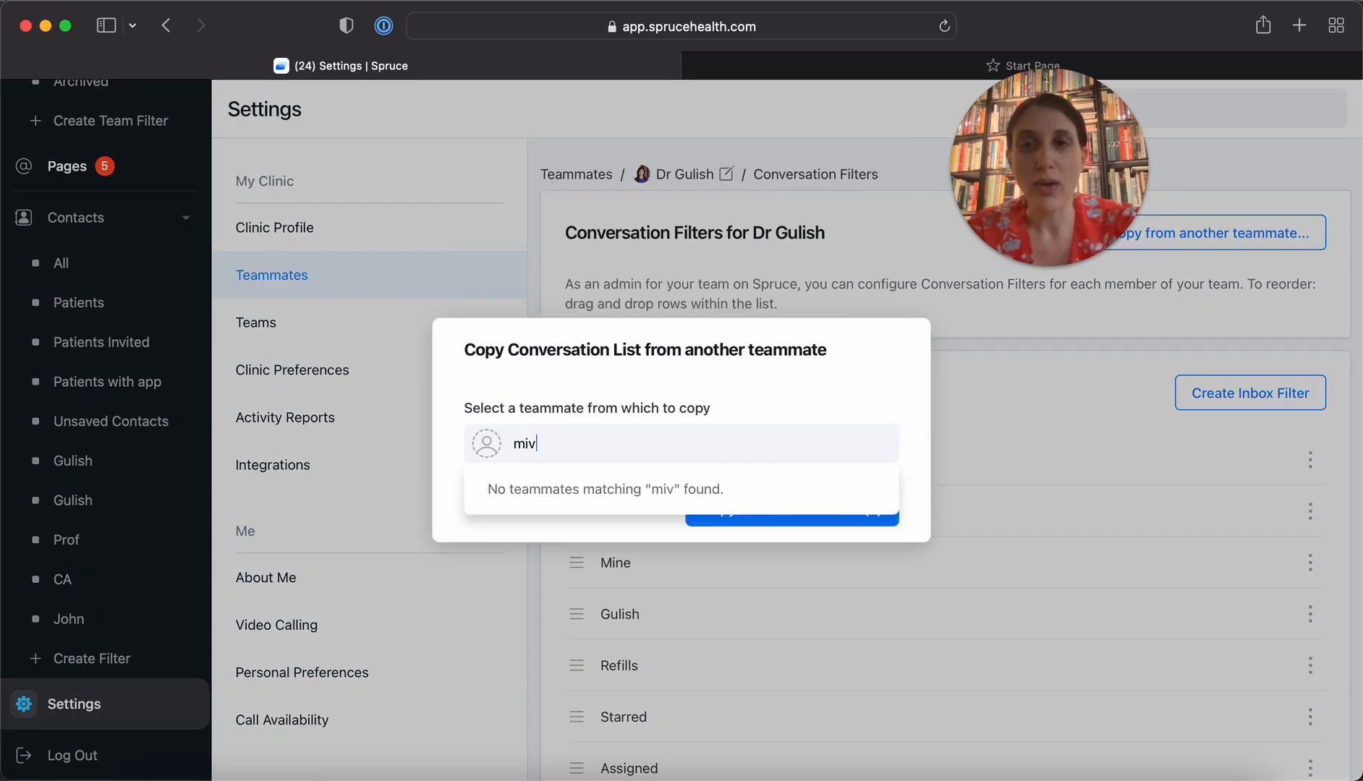
{"action": "key", "text": "BackSpace"}
{"action": "type", "text": "ch"}
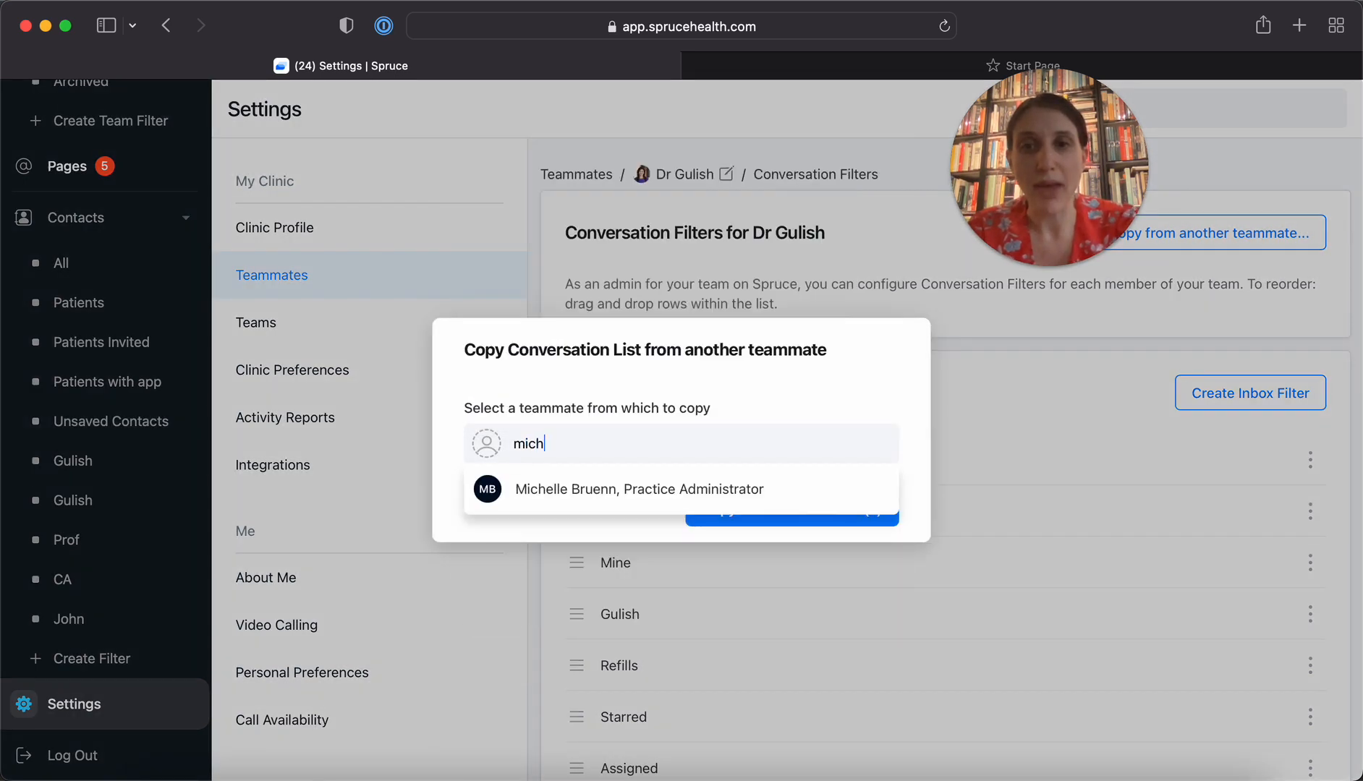
{"action": "left_click", "coordinate": [541, 491]}
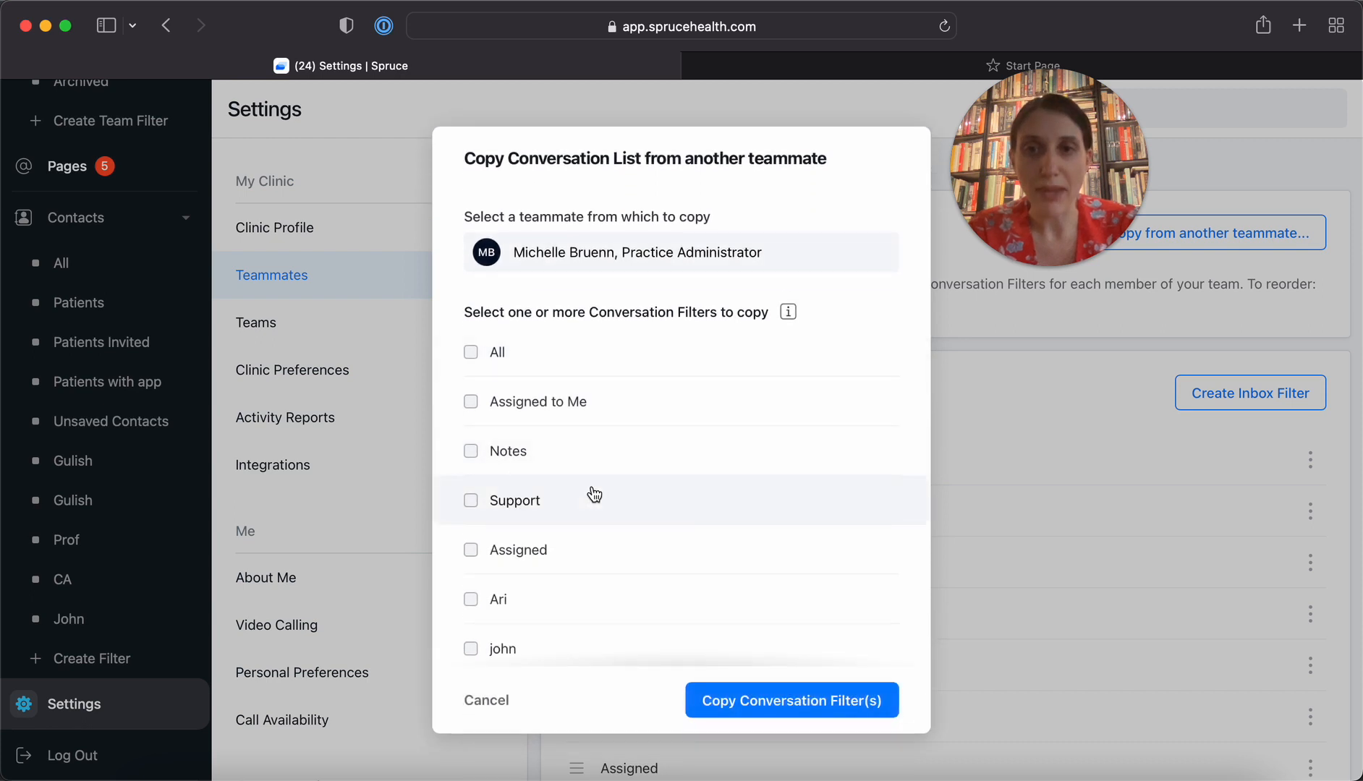
Copy the practice administrator's Assigned conversation filter to the covering doctor and review the doctor's inbox filters
{"action": "scroll", "coordinate": [593, 495], "scroll_direction": "down", "scroll_amount": 3}
{"action": "scroll", "coordinate": [593, 495], "scroll_direction": "down", "scroll_amount": 1}
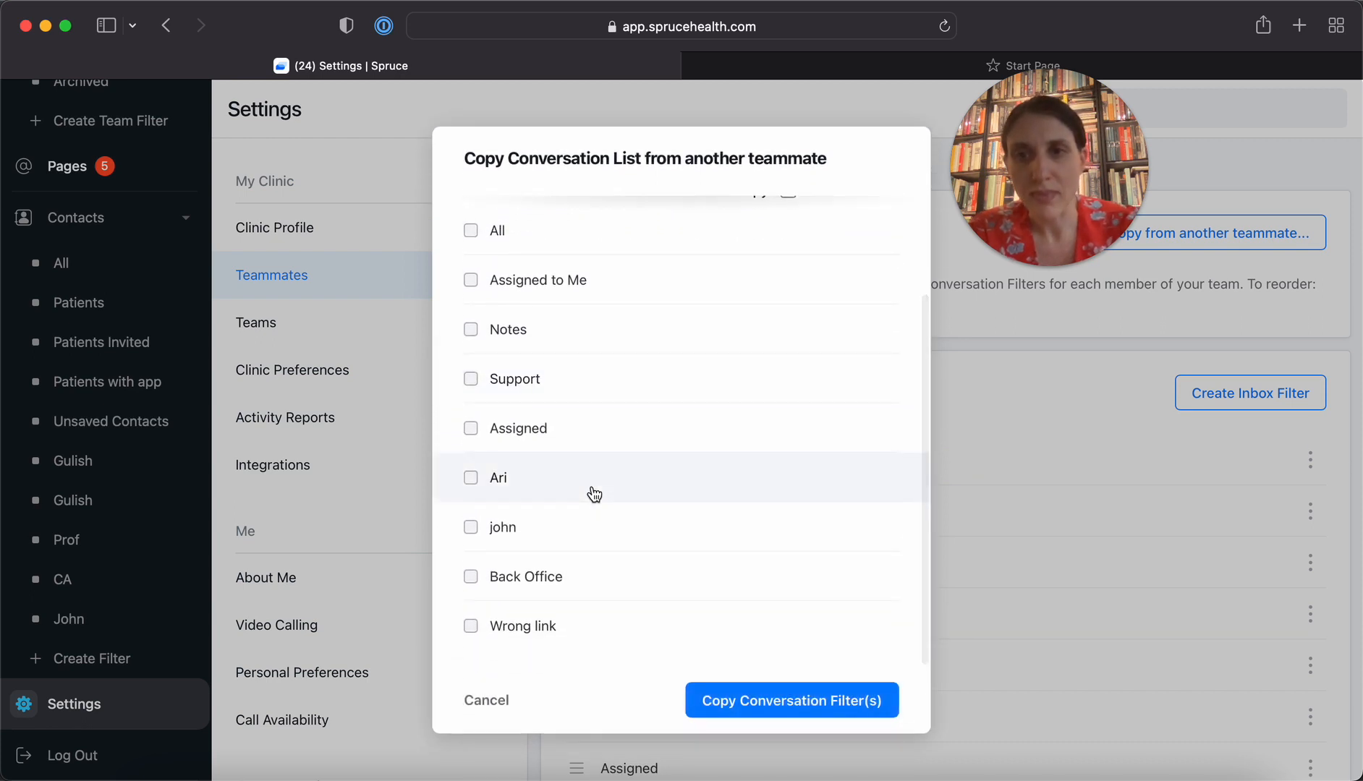
{"action": "scroll", "coordinate": [594, 495], "scroll_direction": "up", "scroll_amount": 1}
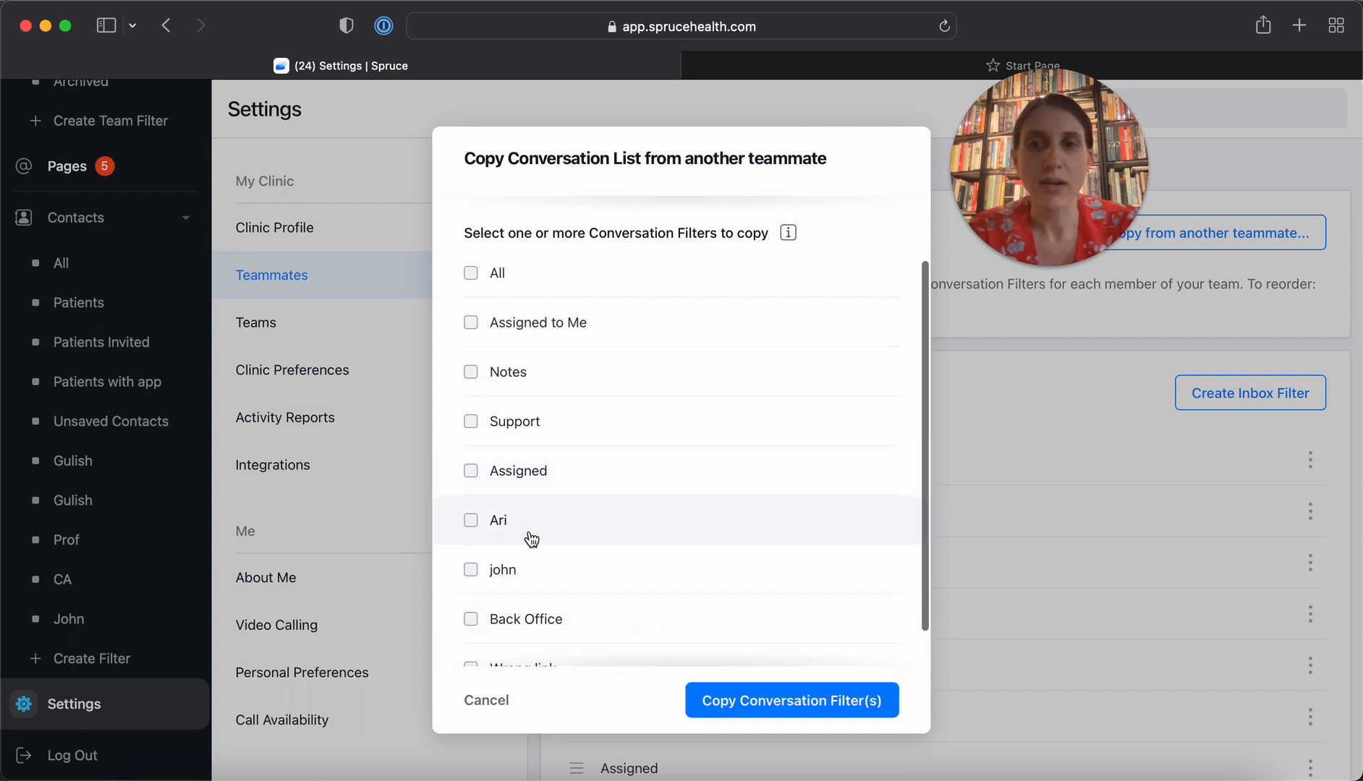
{"action": "left_click", "coordinate": [472, 485]}
{"action": "left_click", "coordinate": [733, 700]}
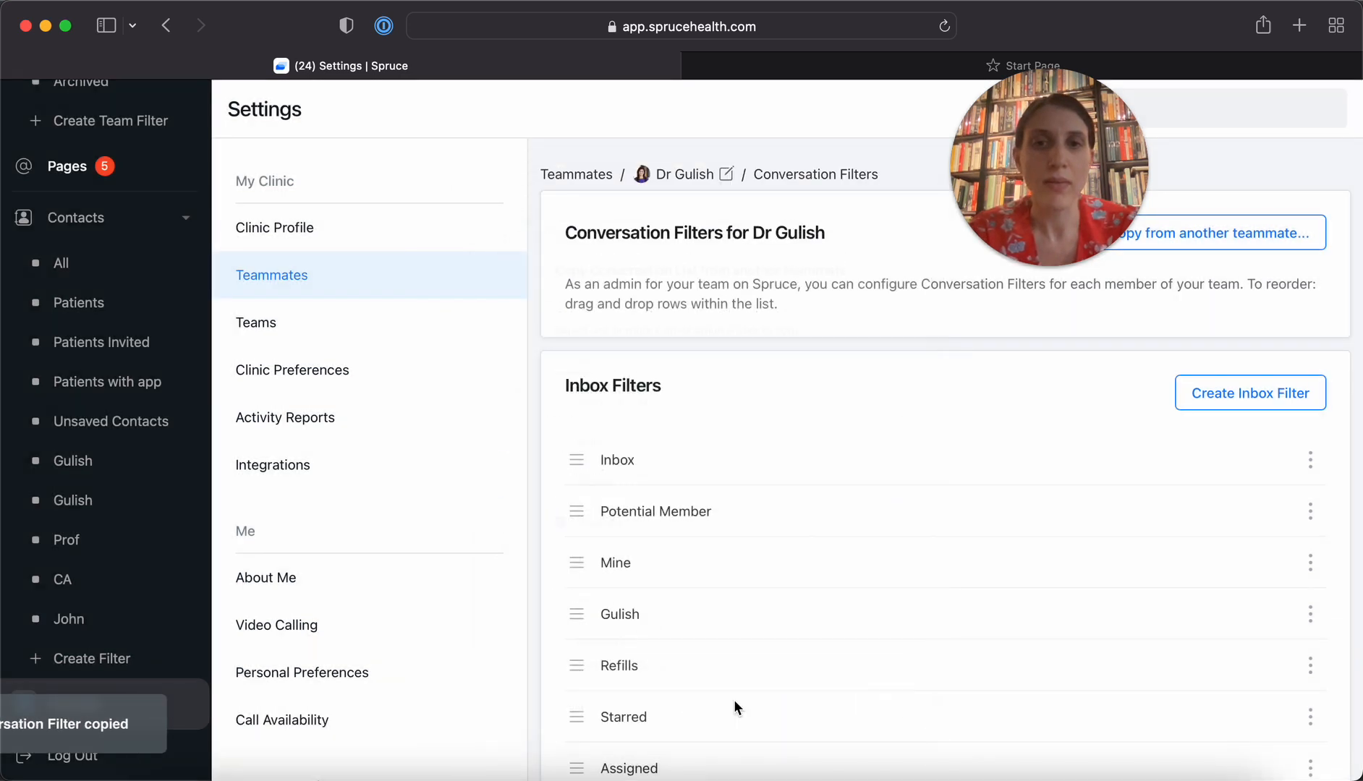
{"action": "scroll", "coordinate": [1013, 630], "scroll_direction": "down", "scroll_amount": 3}
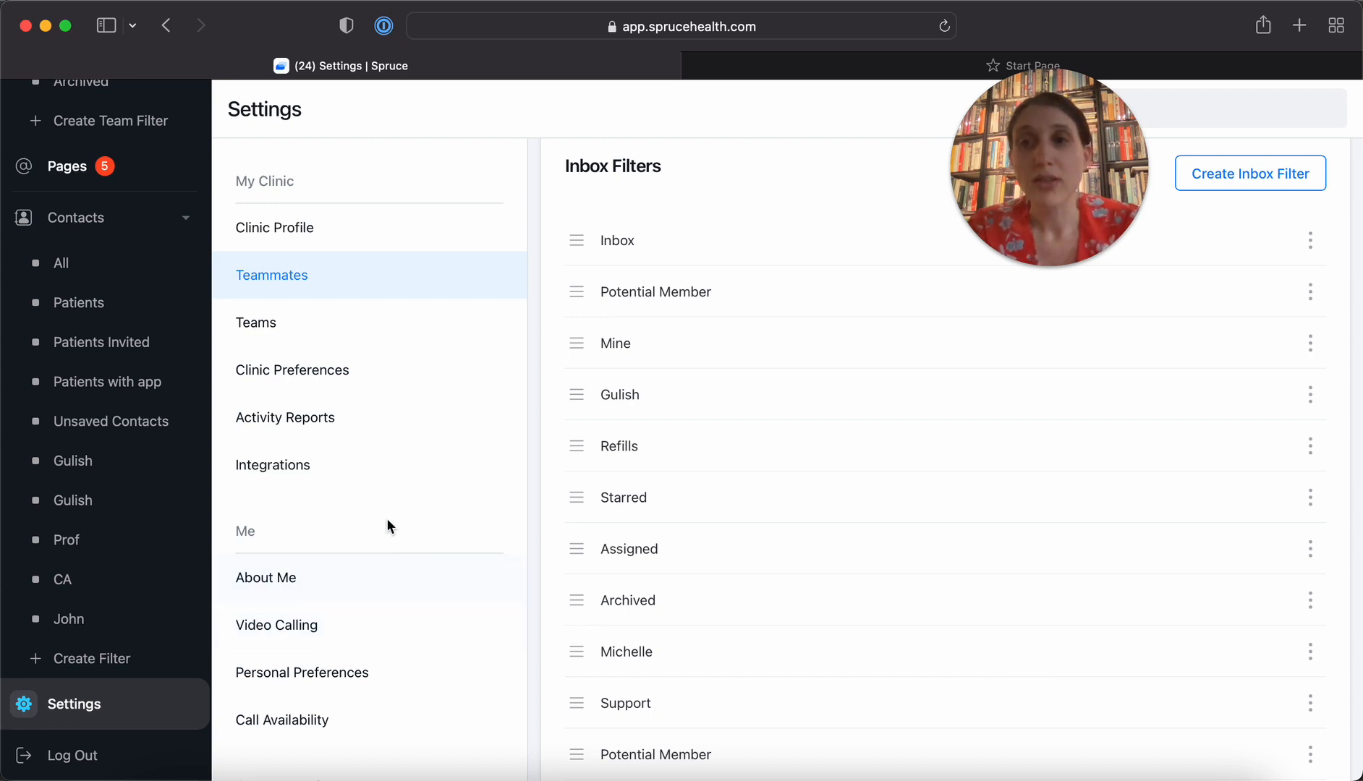
Open the practice administrator's direct line in the Phone & SMS settings and review its voicemail, phone tree and ringing options
{"action": "scroll", "coordinate": [369, 494], "scroll_direction": "down", "scroll_amount": 5}
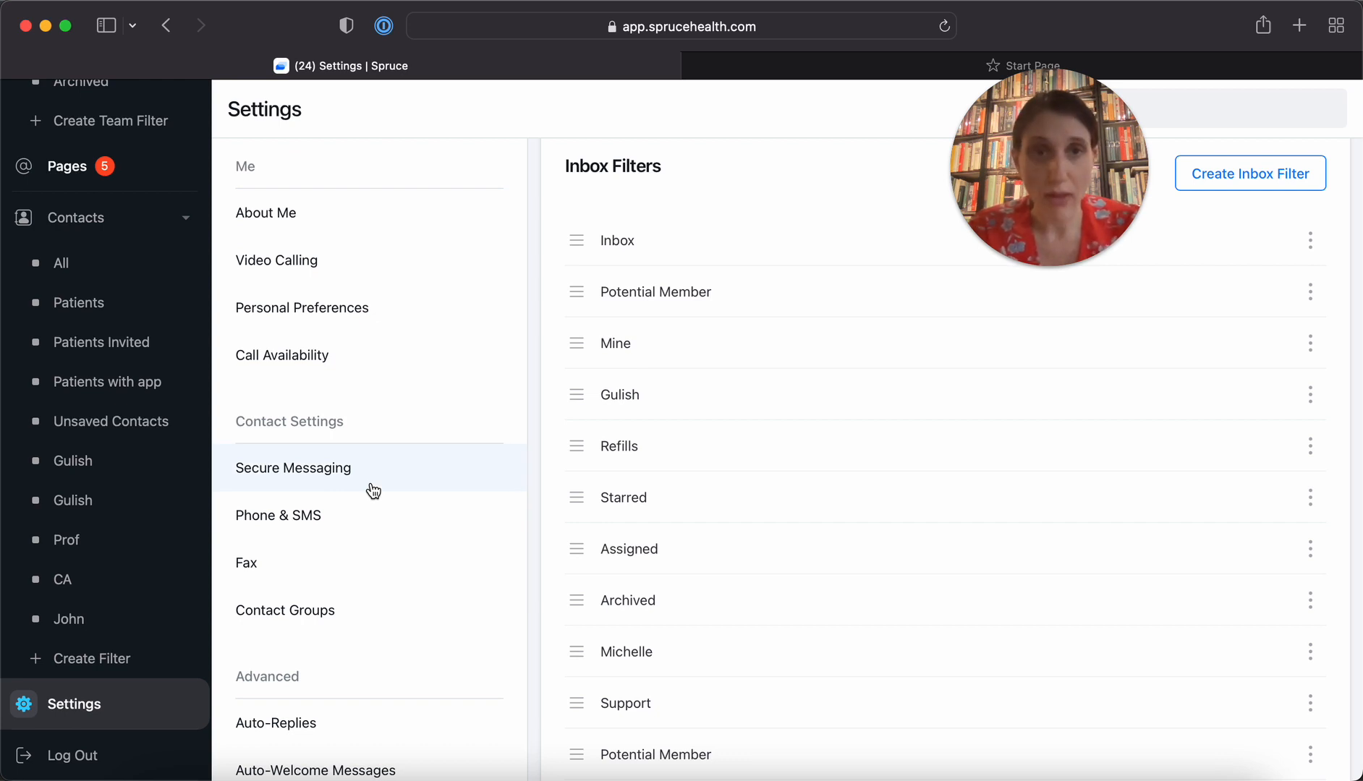
{"action": "left_click", "coordinate": [275, 522]}
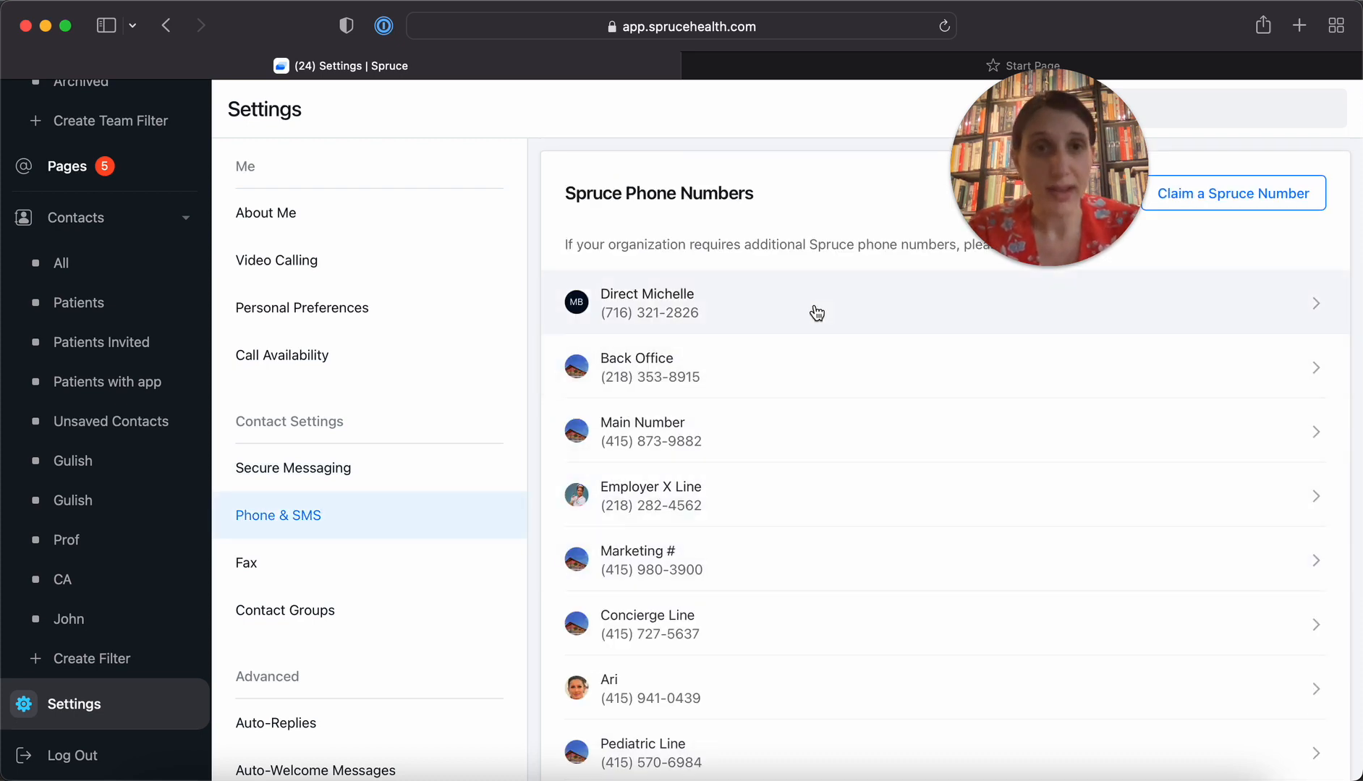
{"action": "left_click", "coordinate": [907, 310]}
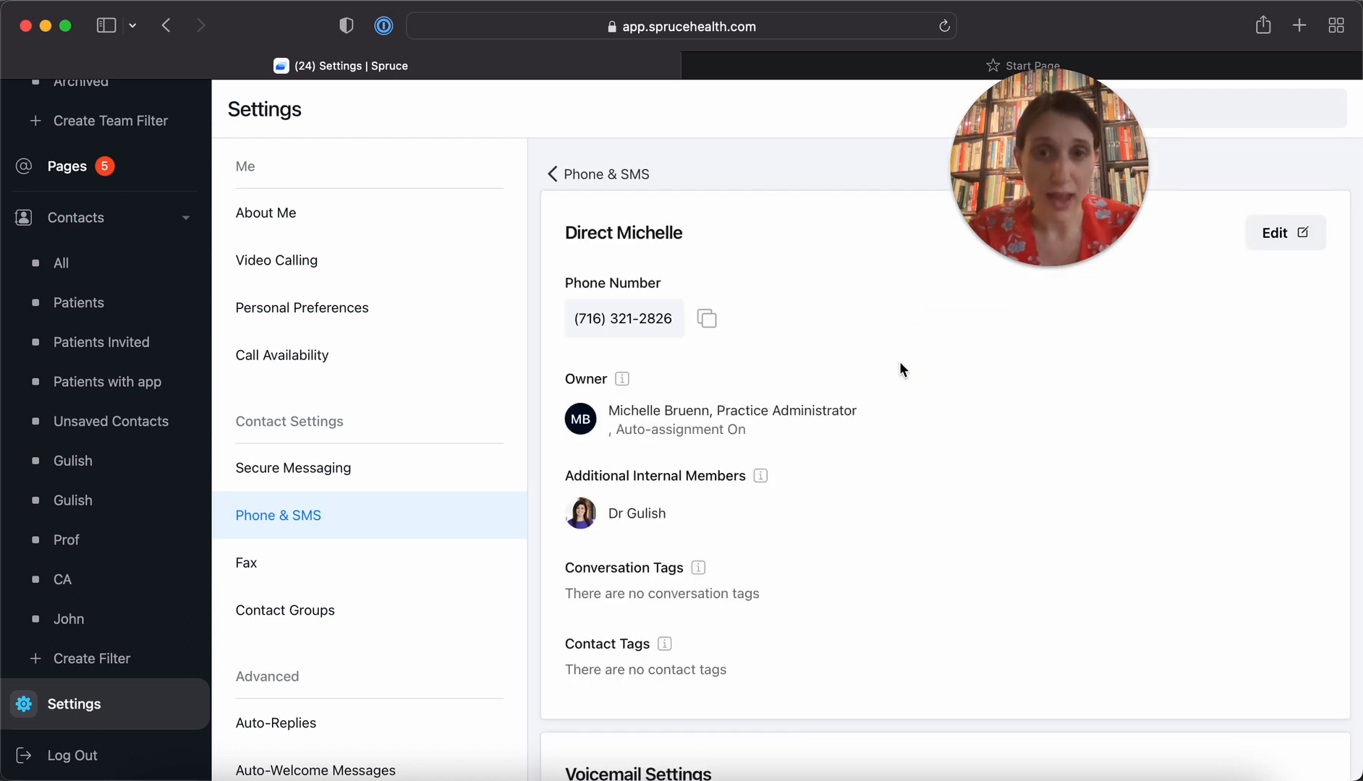
{"action": "scroll", "coordinate": [833, 487], "scroll_direction": "down", "scroll_amount": 10}
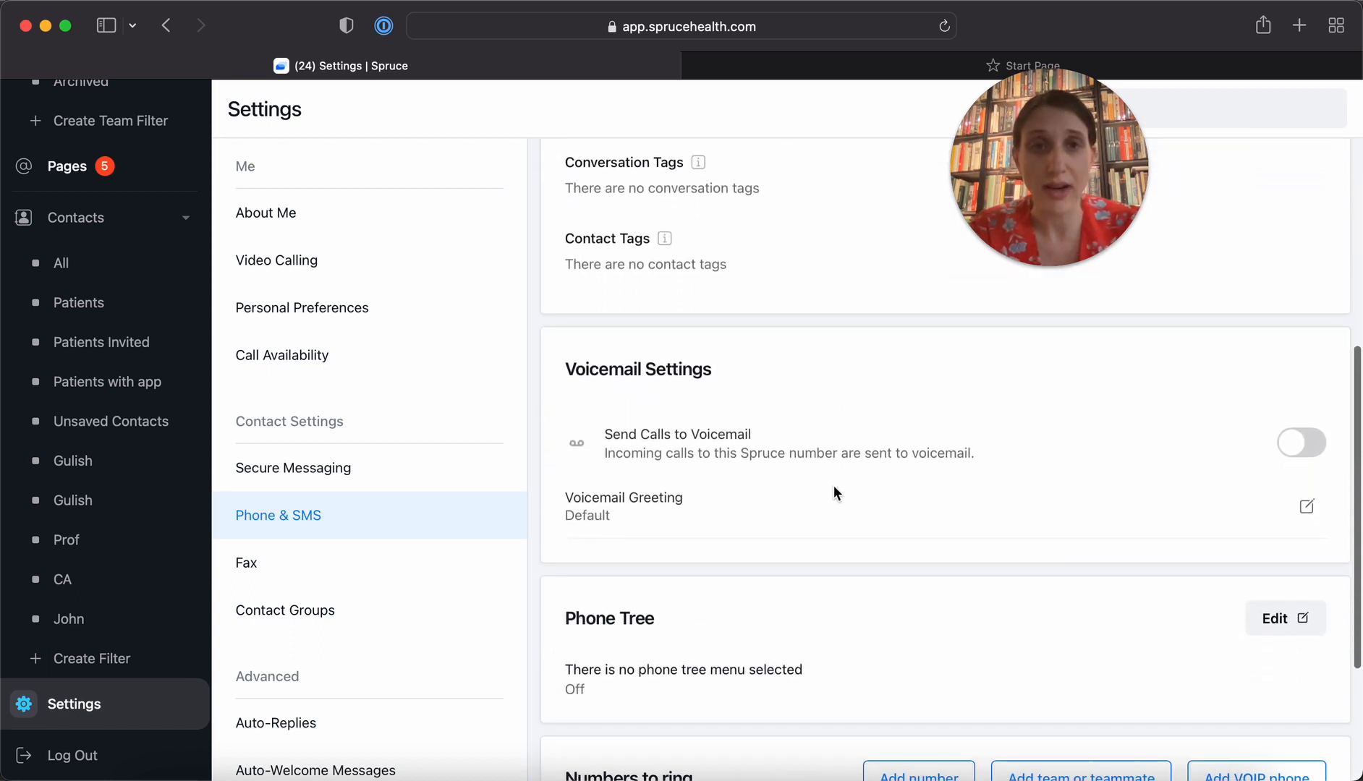
{"action": "scroll", "coordinate": [833, 485], "scroll_direction": "down", "scroll_amount": 5}
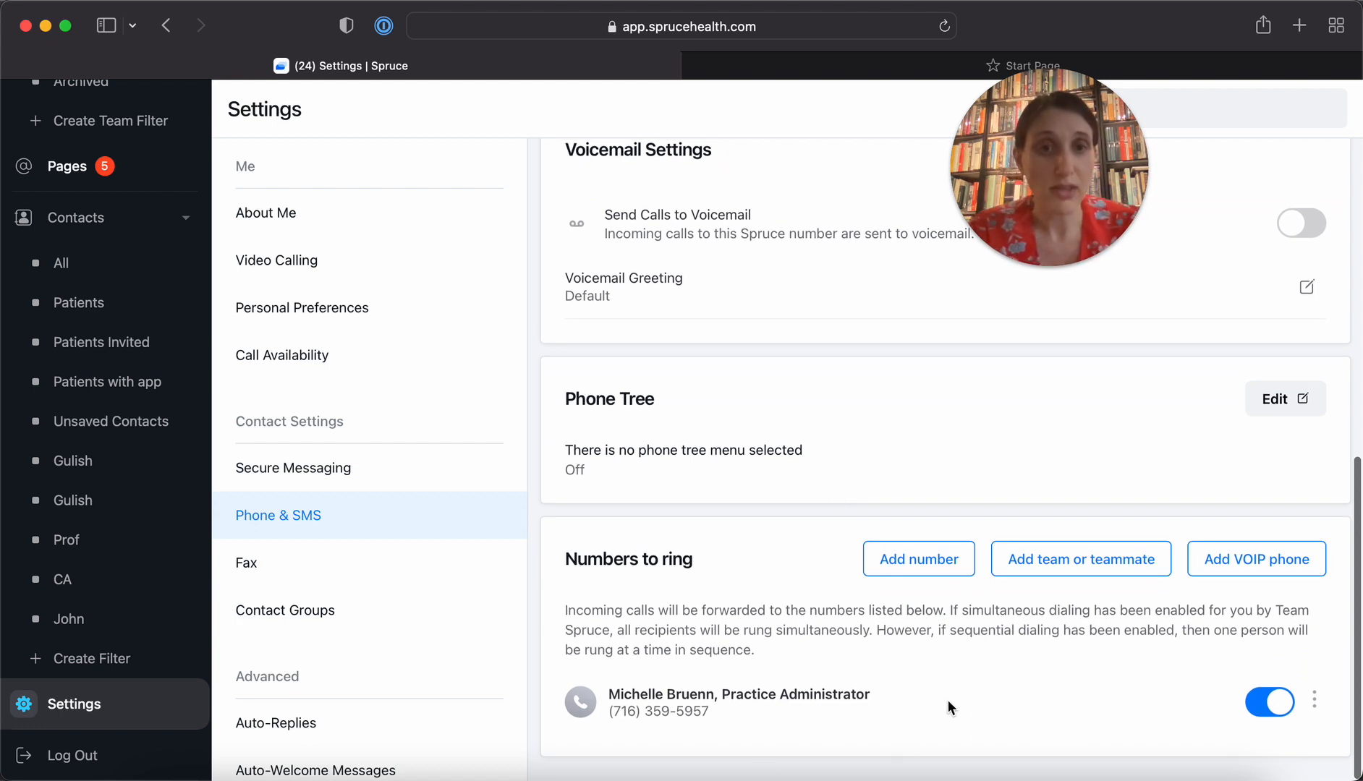
Add the covering doctor to the direct line's numbers to ring and turn off ringing for the practice administrator
{"action": "left_click", "coordinate": [1086, 571]}
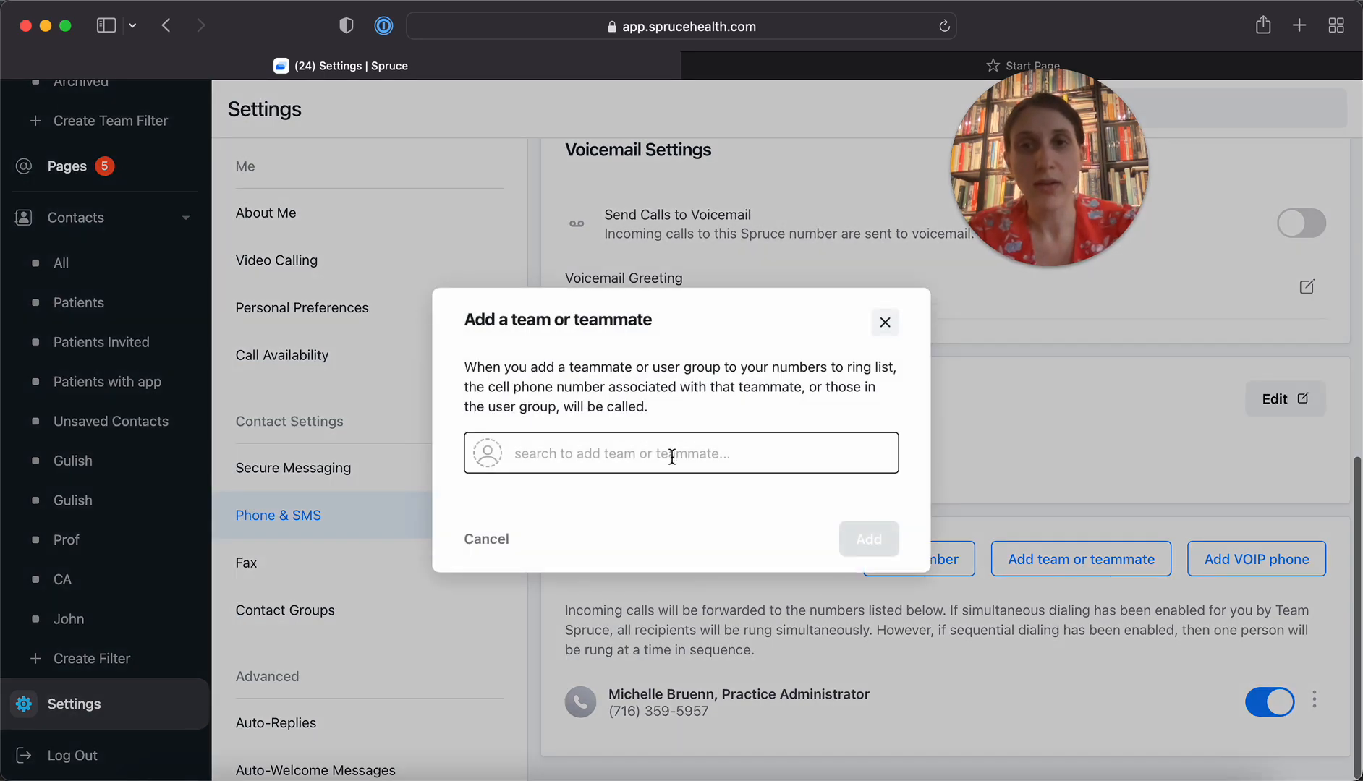
{"action": "type", "text": "gul"}
{"action": "left_click", "coordinate": [672, 509]}
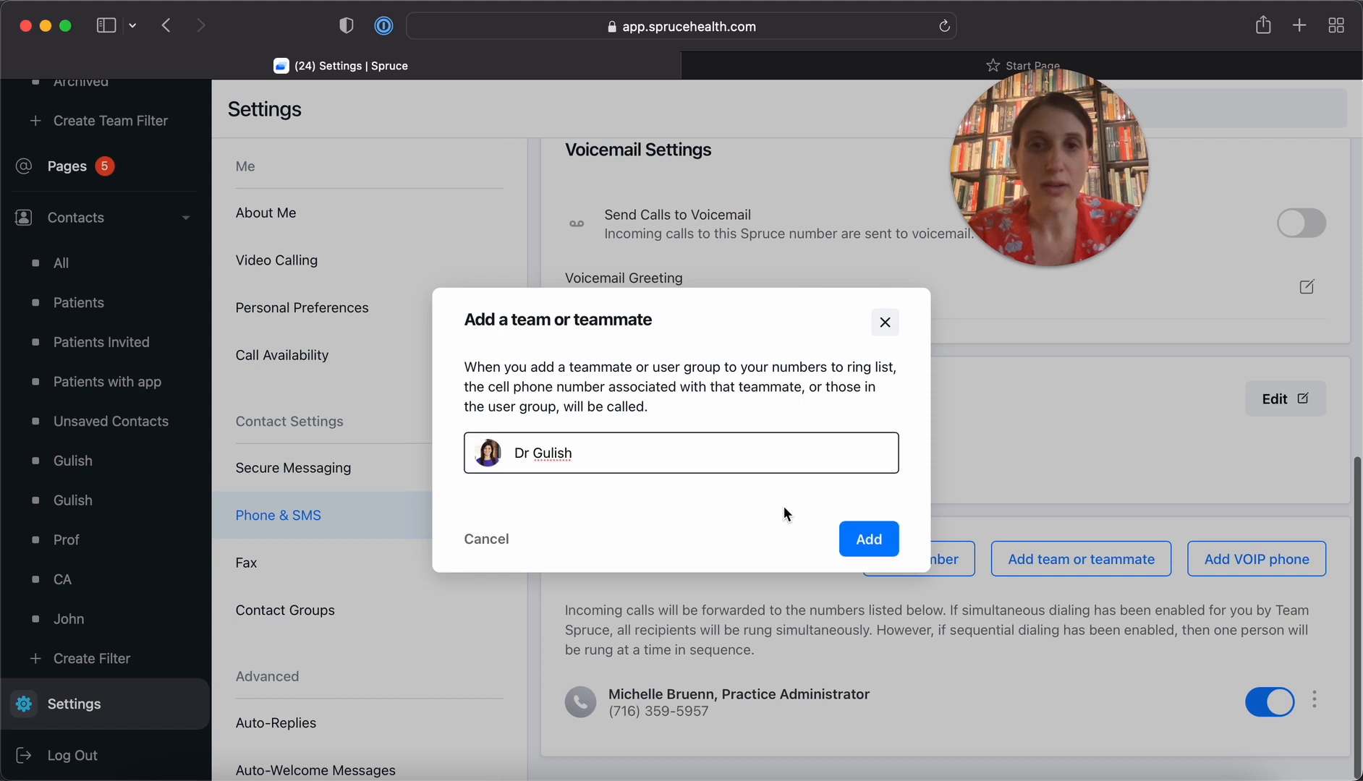
{"action": "left_click", "coordinate": [868, 541]}
{"action": "scroll", "coordinate": [1001, 682], "scroll_direction": "down", "scroll_amount": 2}
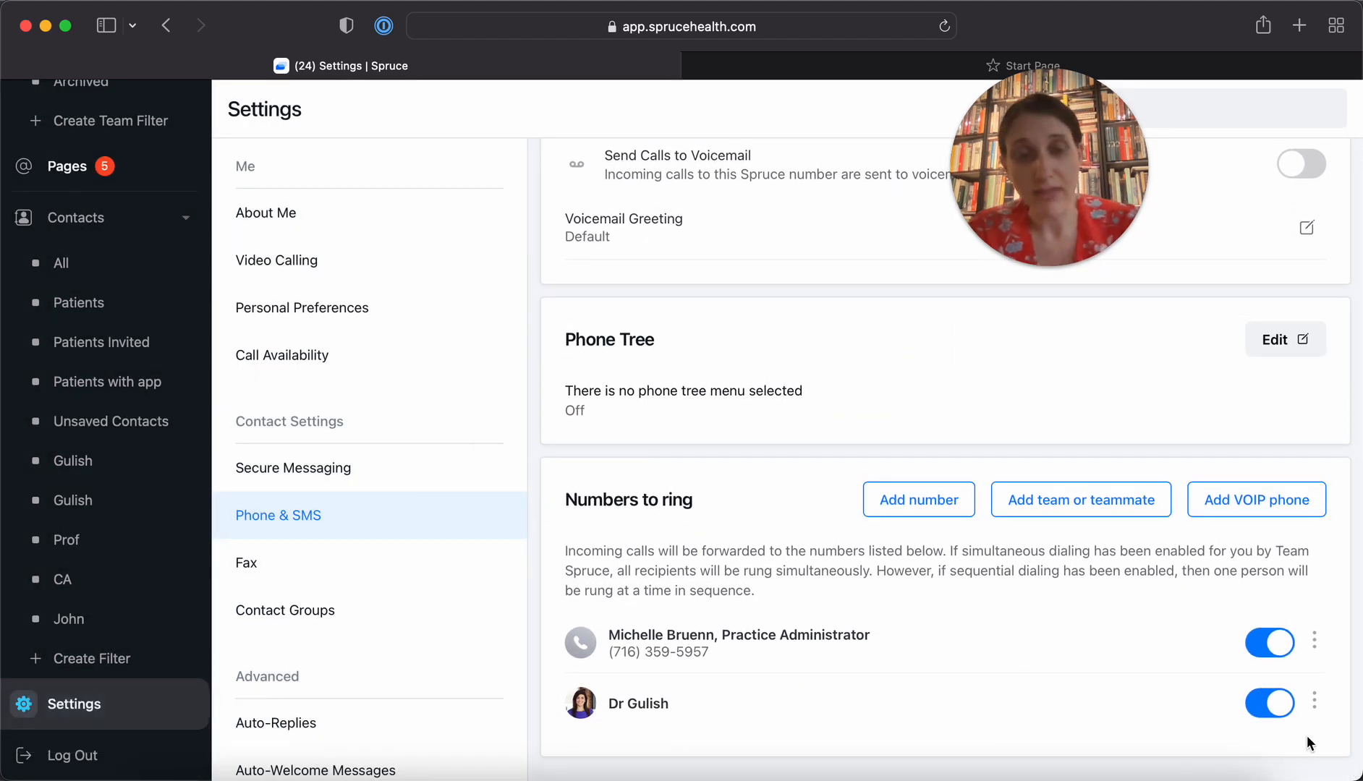
{"action": "left_click", "coordinate": [1277, 648]}
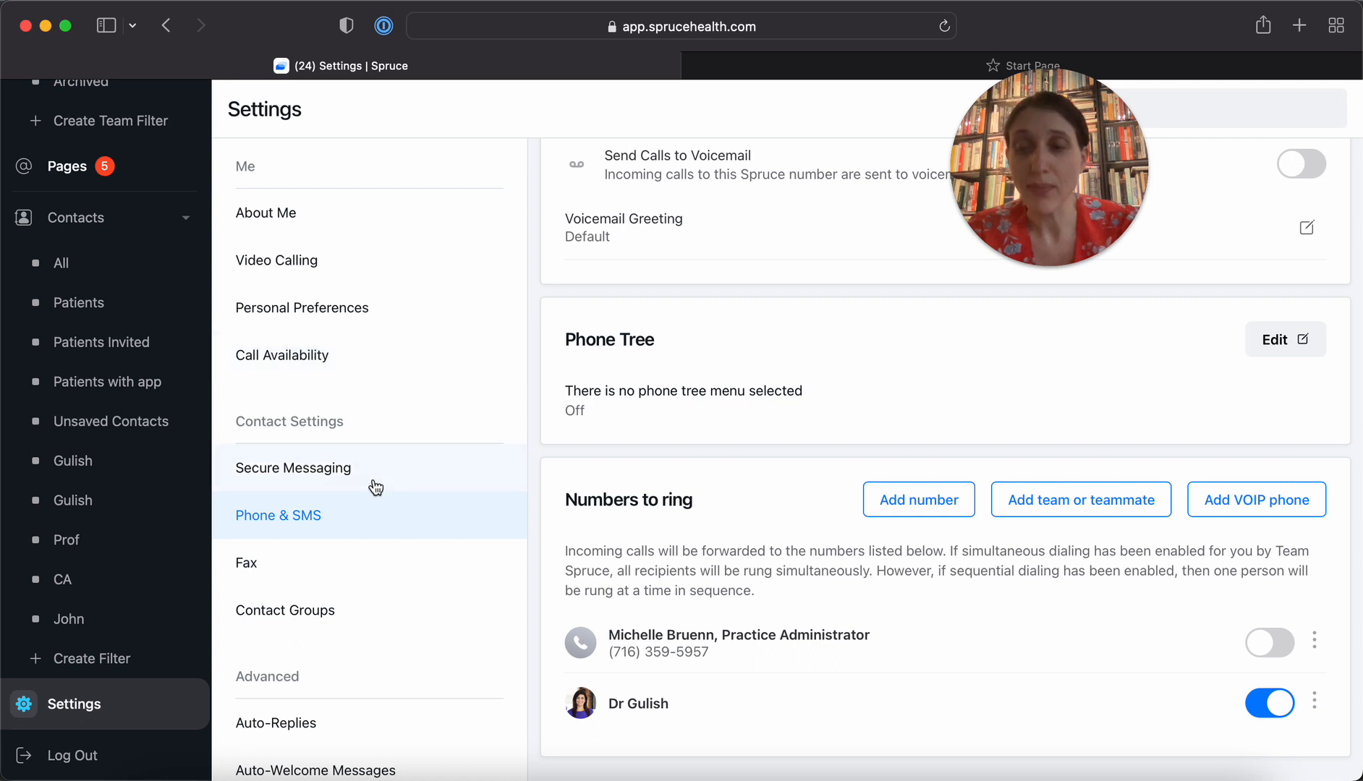
Add the practice administrator to the Front Desk contact group and switch off ringing for that new member
{"action": "left_click", "coordinate": [320, 618]}
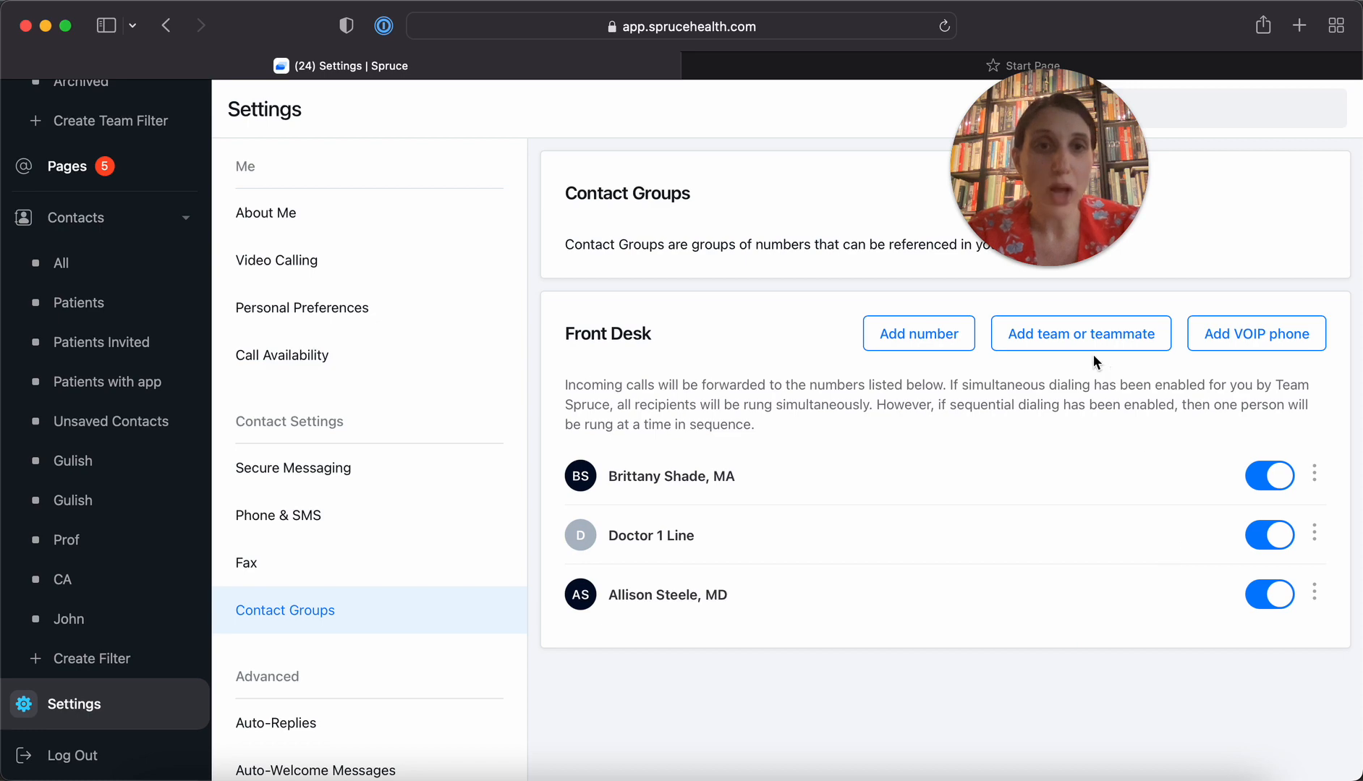
{"action": "left_click", "coordinate": [1078, 341]}
{"action": "left_click", "coordinate": [666, 456]}
{"action": "type", "text": "m"}
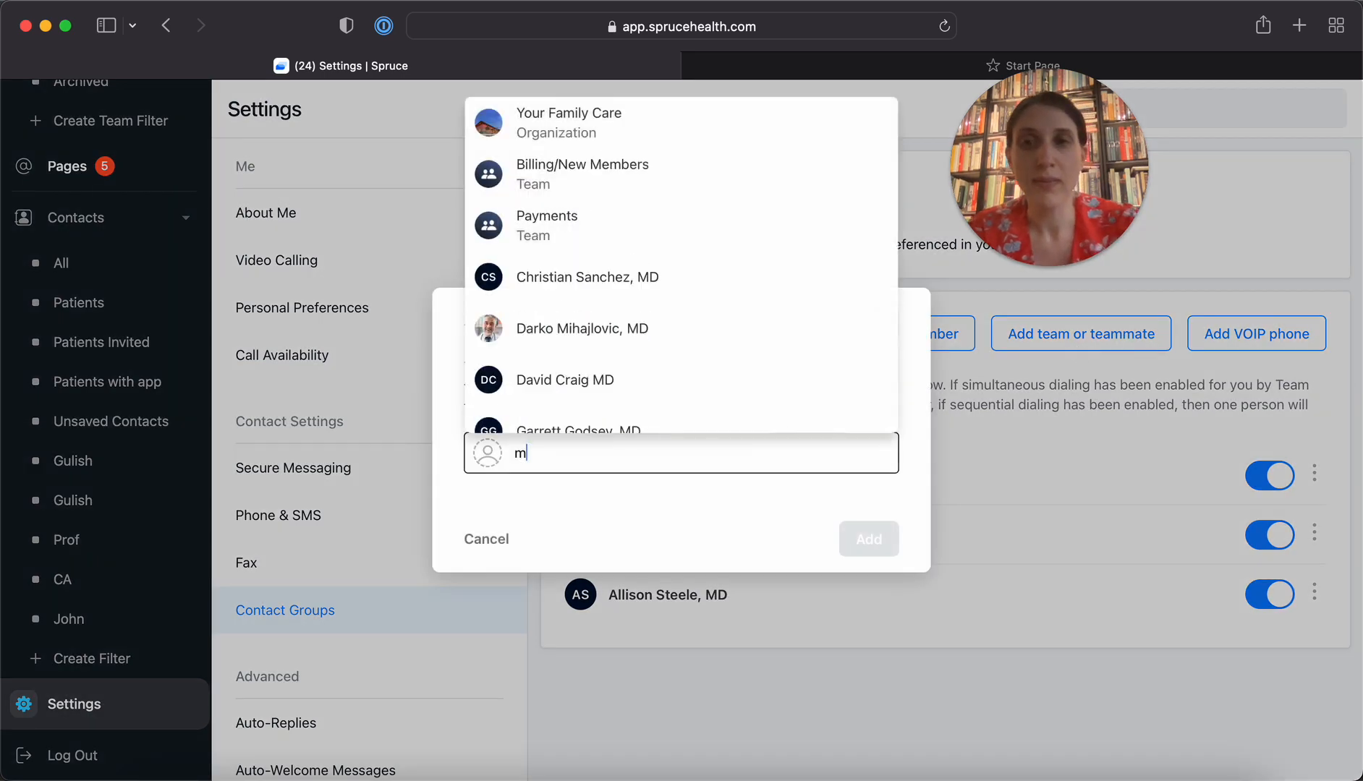
{"action": "type", "text": "ich"}
{"action": "left_click", "coordinate": [669, 488]}
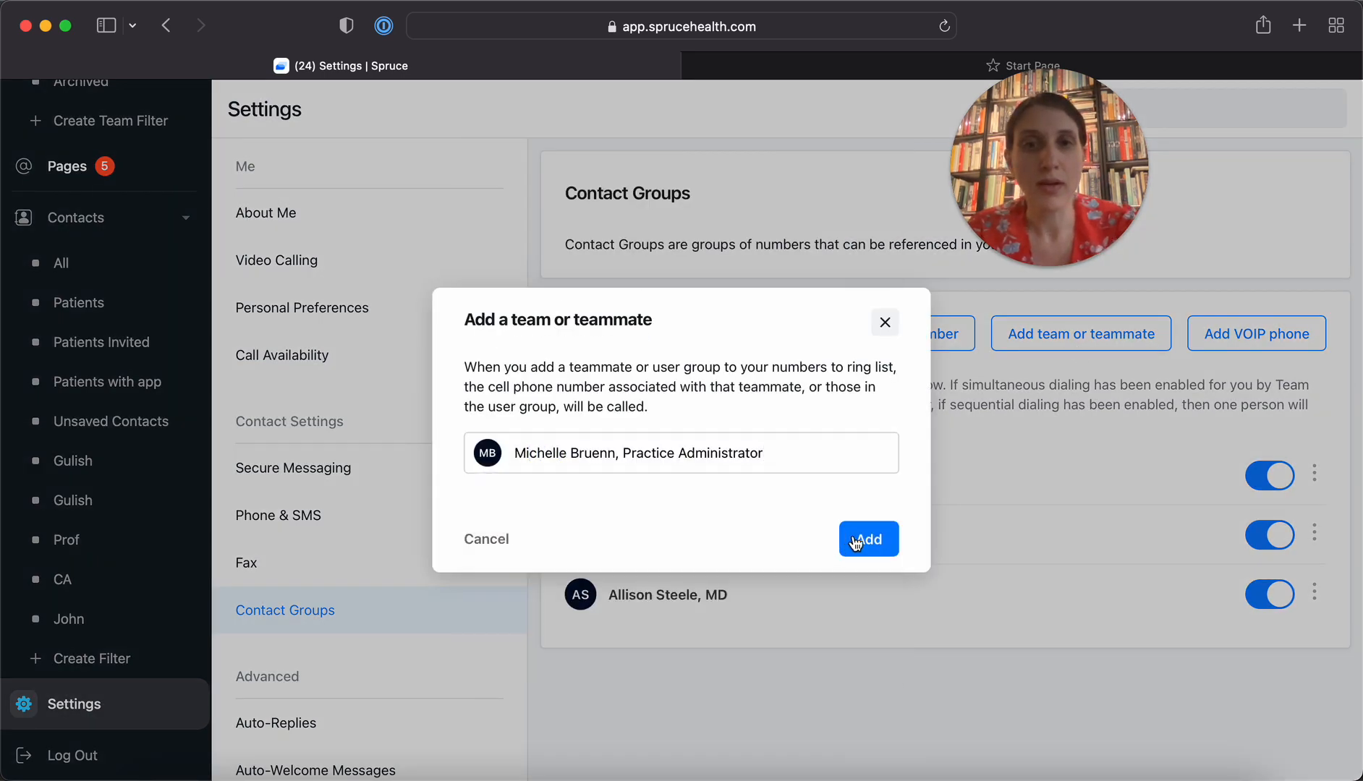
{"action": "left_click", "coordinate": [855, 543]}
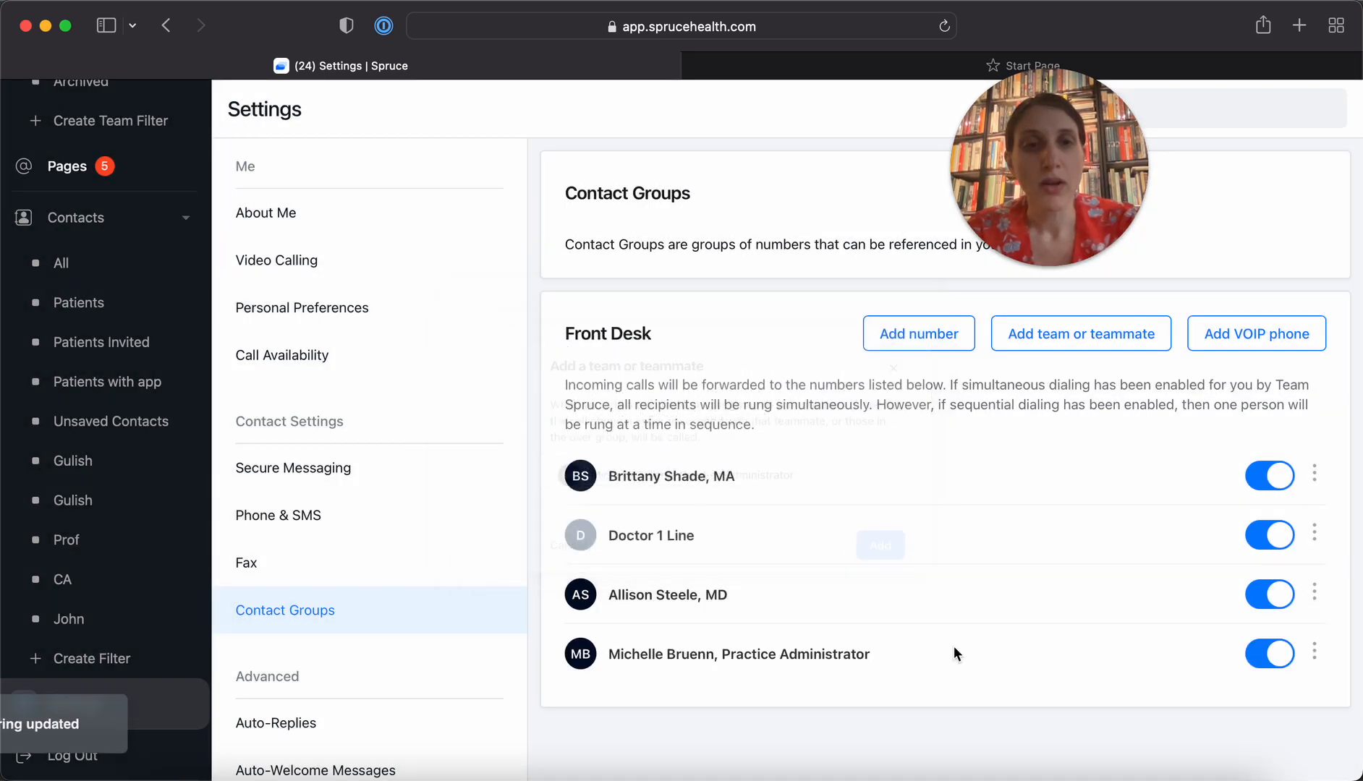
{"action": "left_click", "coordinate": [1287, 659]}
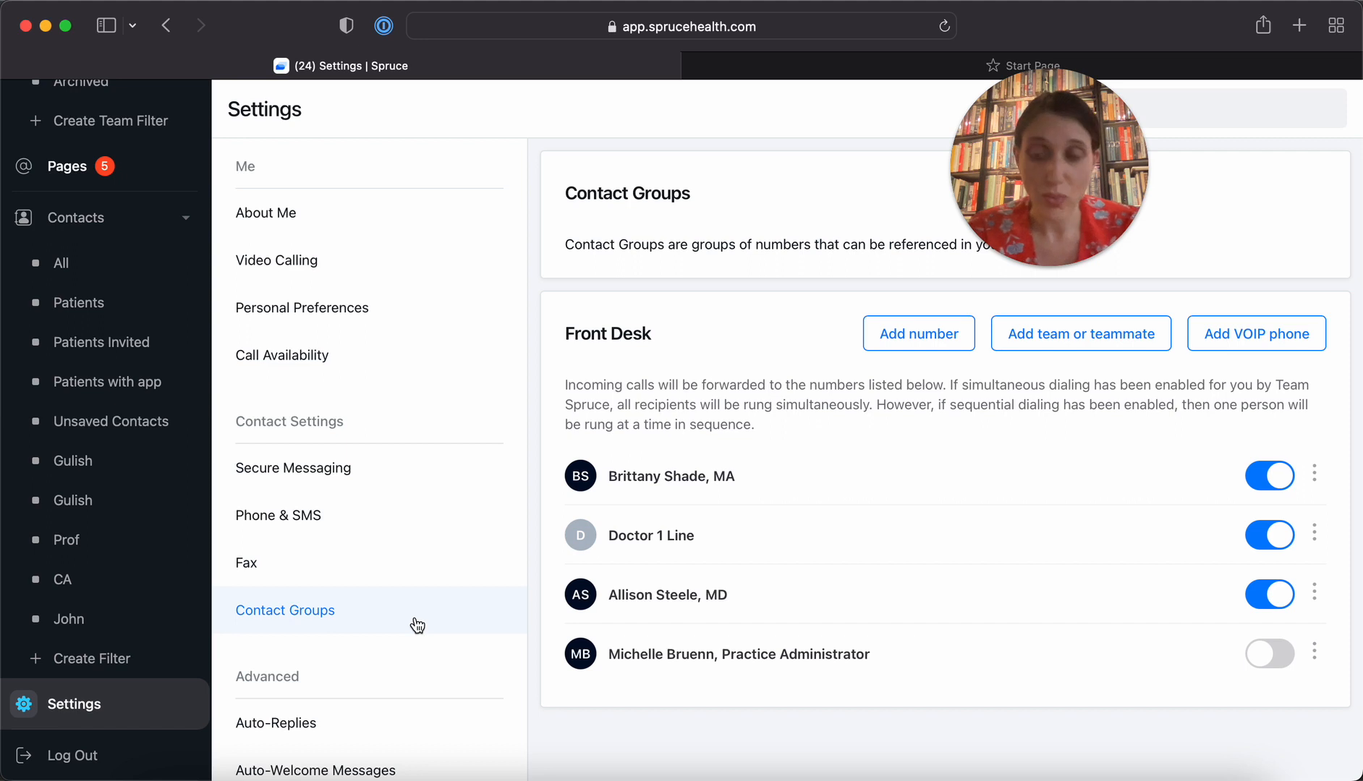
Create a new auto-reply titled with the practice administrator's first name followed by "on vacation"
{"action": "scroll", "coordinate": [420, 622], "scroll_direction": "down", "scroll_amount": 2}
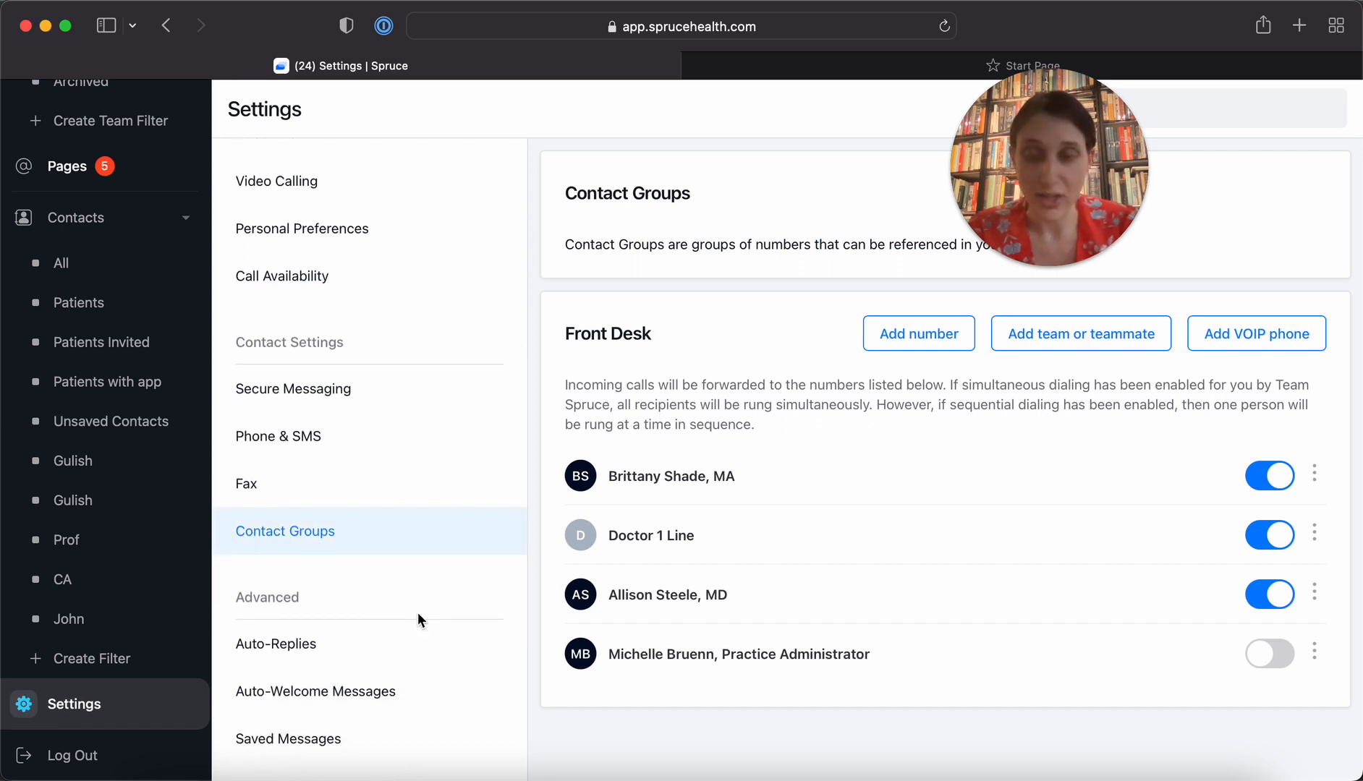
{"action": "scroll", "coordinate": [418, 615], "scroll_direction": "down", "scroll_amount": 2}
{"action": "left_click", "coordinate": [305, 584]}
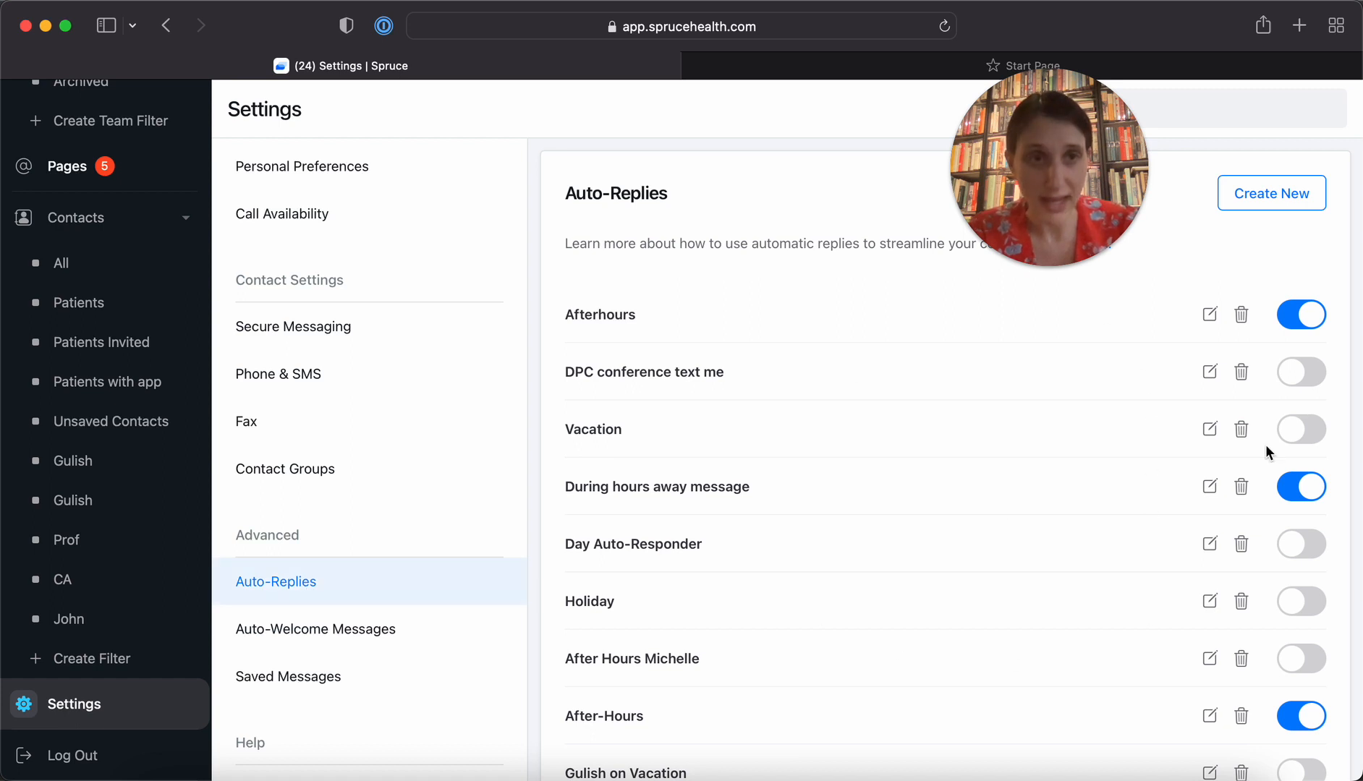
{"action": "left_click", "coordinate": [1276, 197]}
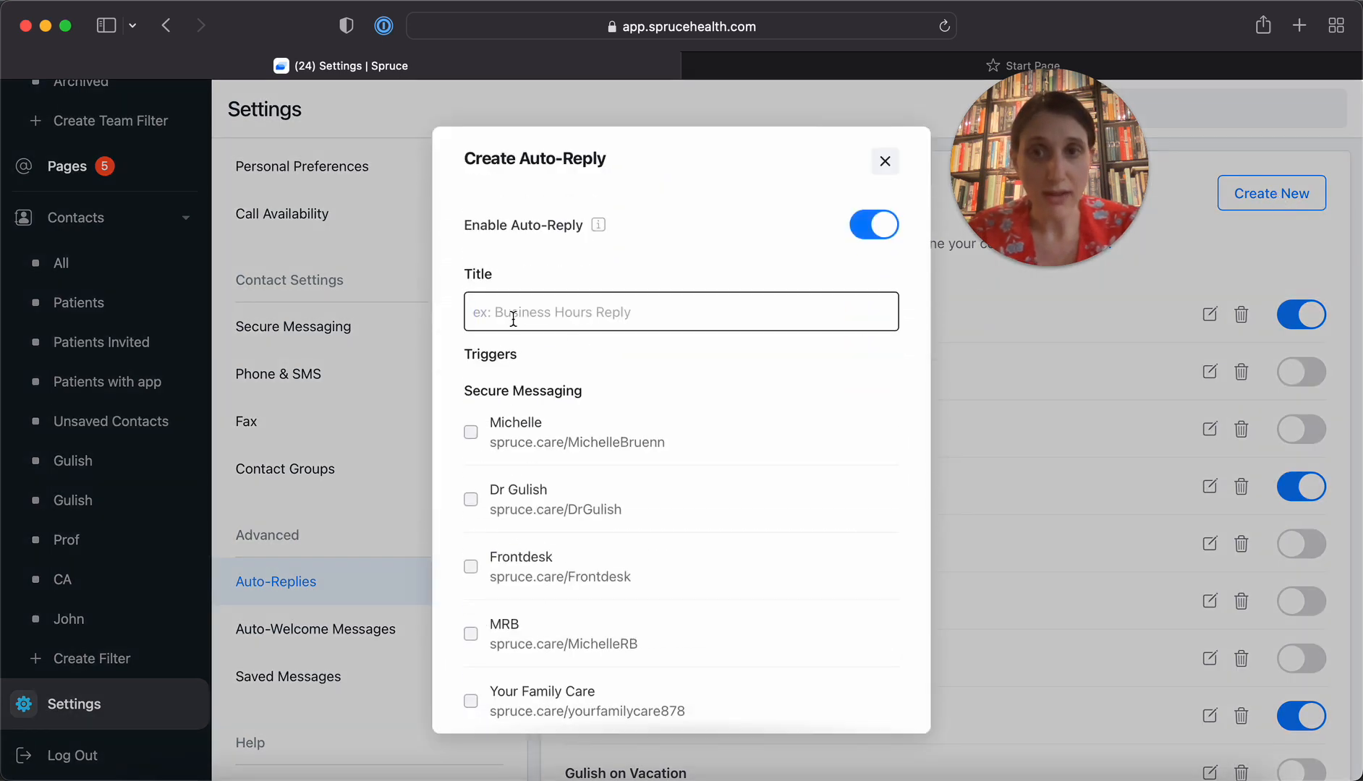
{"action": "type", "text": "Michelle on f"}
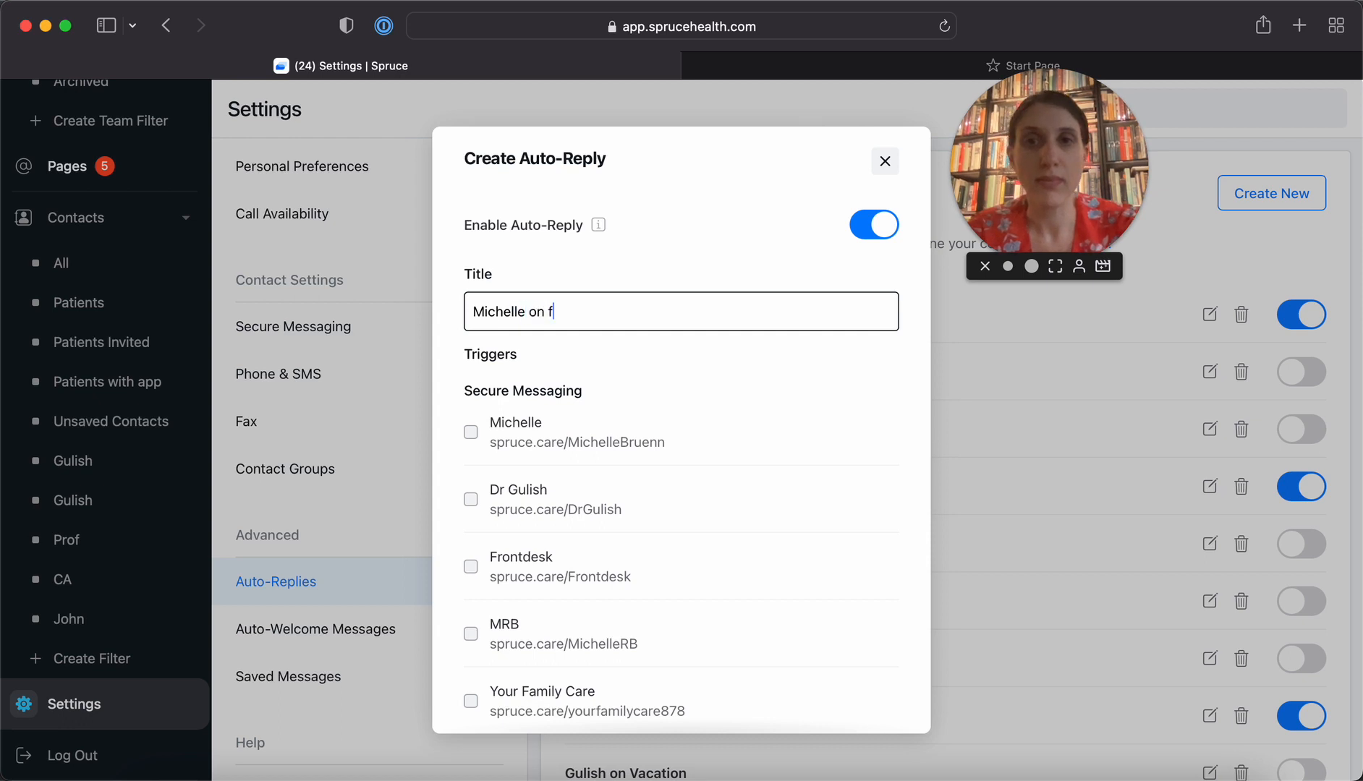
{"action": "key", "text": "BackSpace"}
{"action": "type", "text": "vacation"}
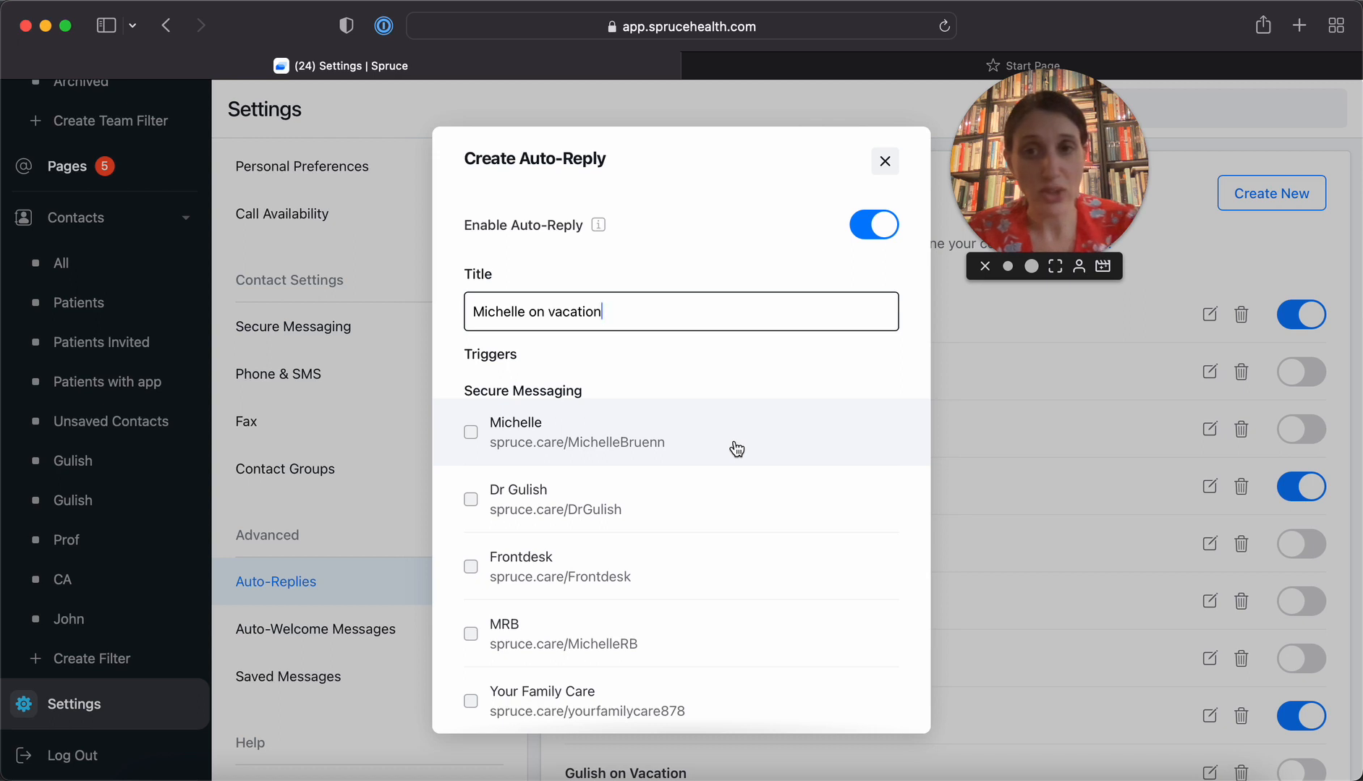
Set the practice administrator's own Secure Messaging link and direct SMS line as triggers for the auto-reply
{"action": "left_click", "coordinate": [471, 433]}
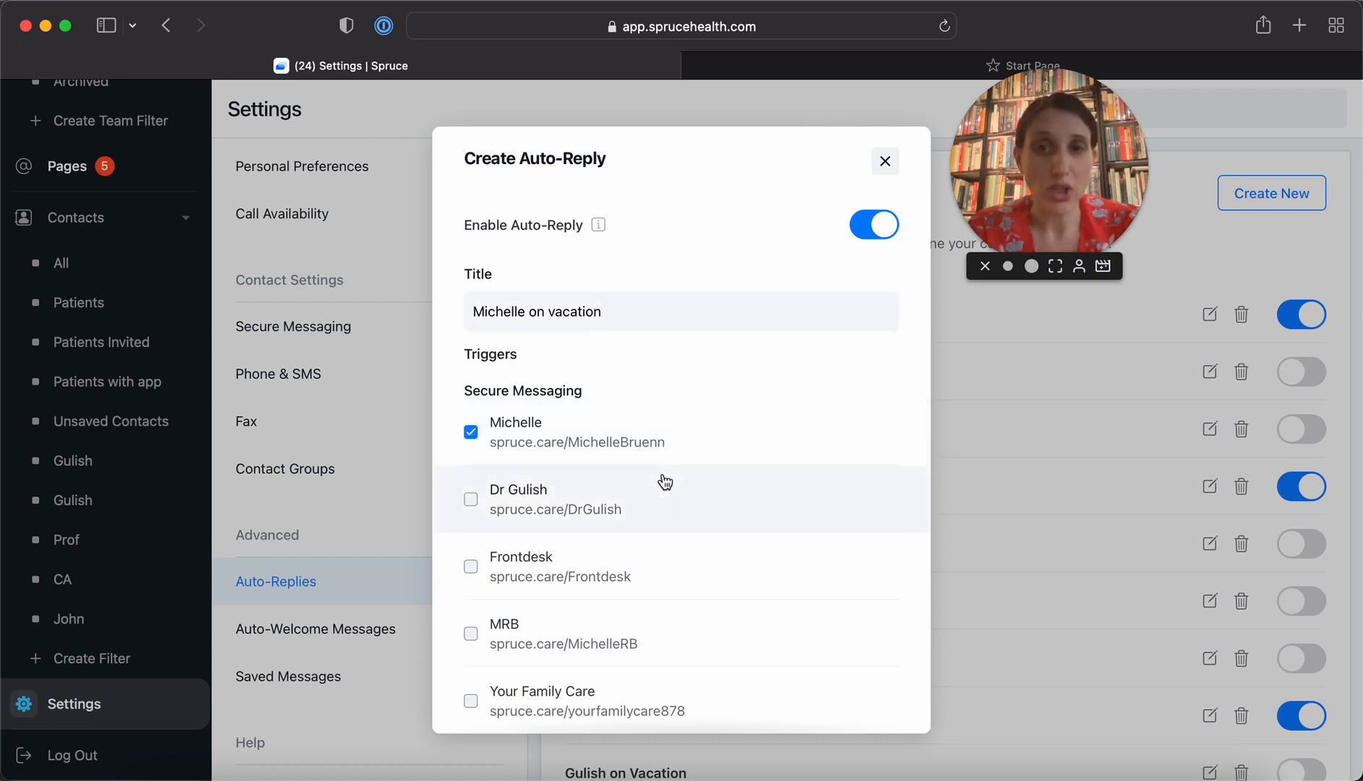
{"action": "scroll", "coordinate": [665, 482], "scroll_direction": "down", "scroll_amount": 10}
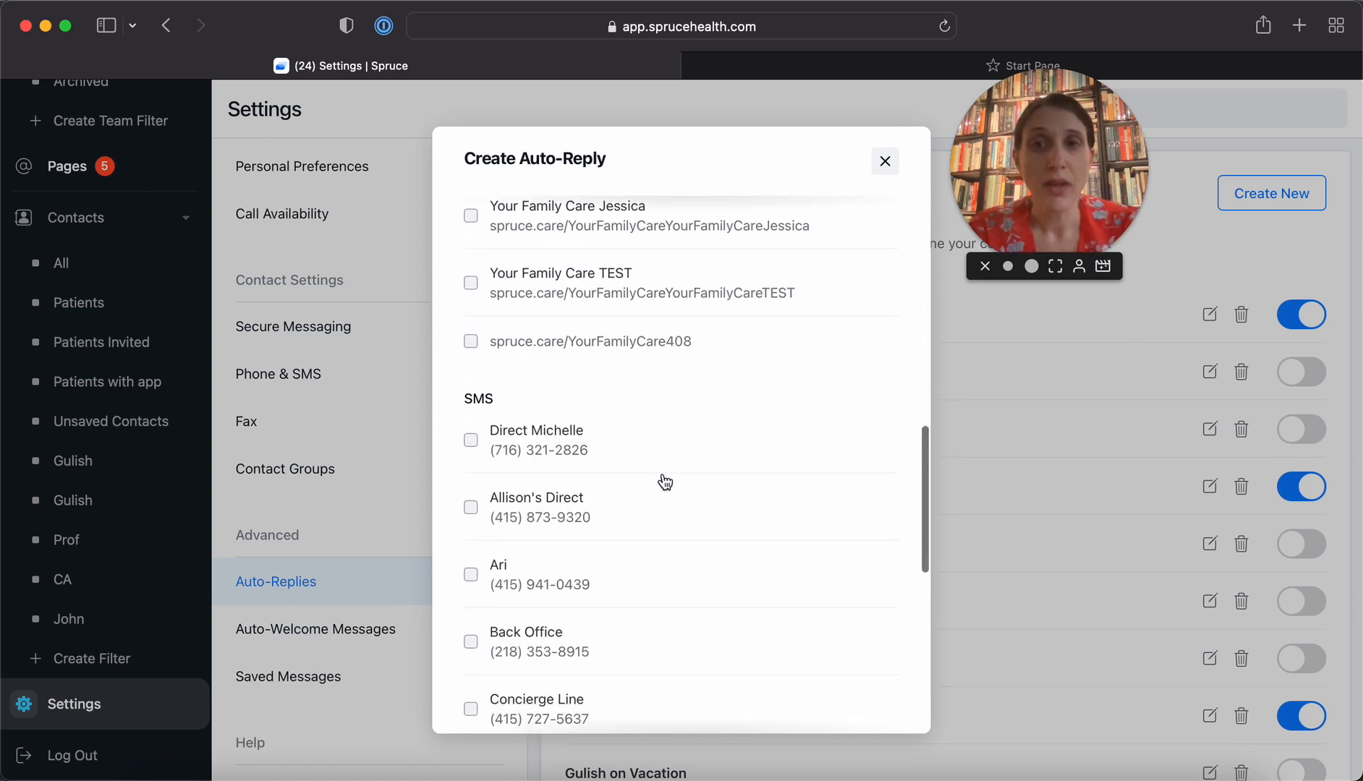
{"action": "left_click", "coordinate": [472, 441]}
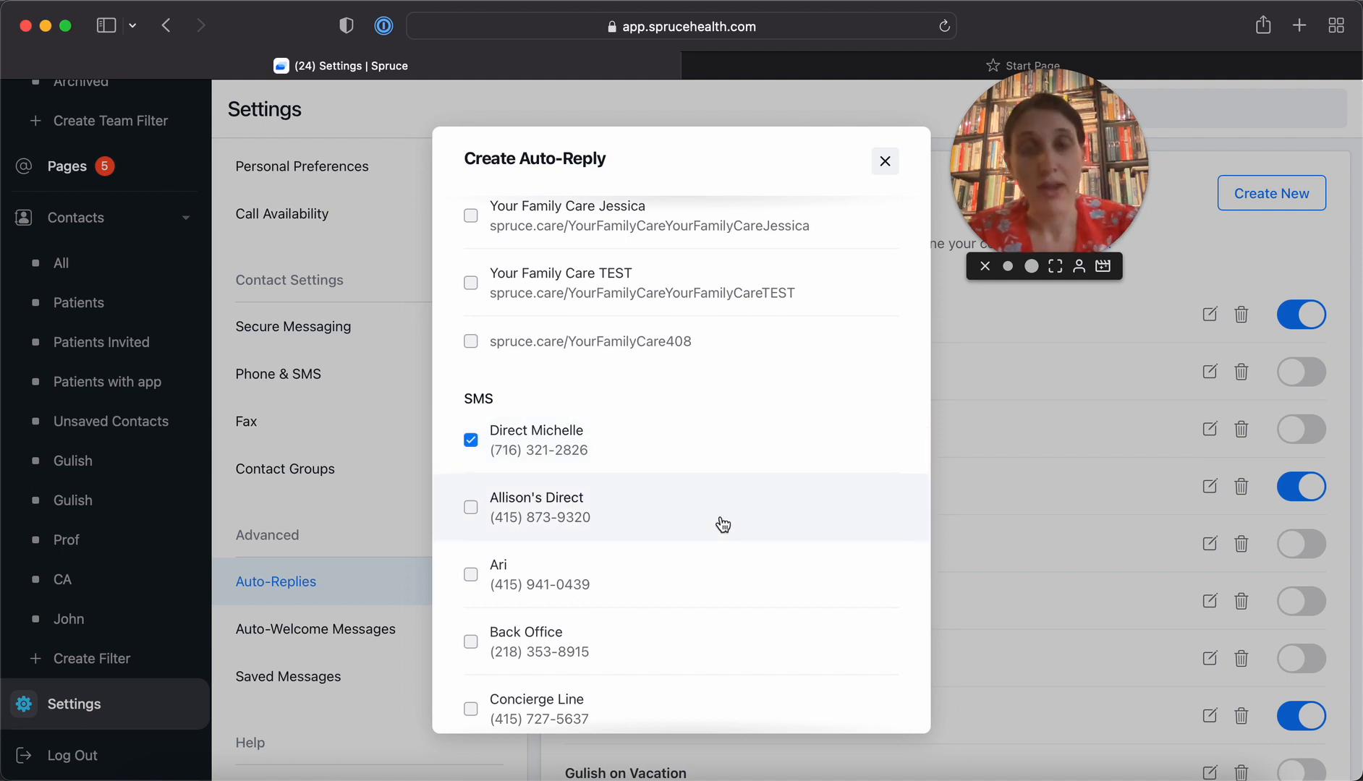
Save the auto-reply with a message that the administrator is on vacation and the covering doctor is monitoring this conversation and will respond as soon as possible
{"action": "scroll", "coordinate": [723, 524], "scroll_direction": "down", "scroll_amount": 15}
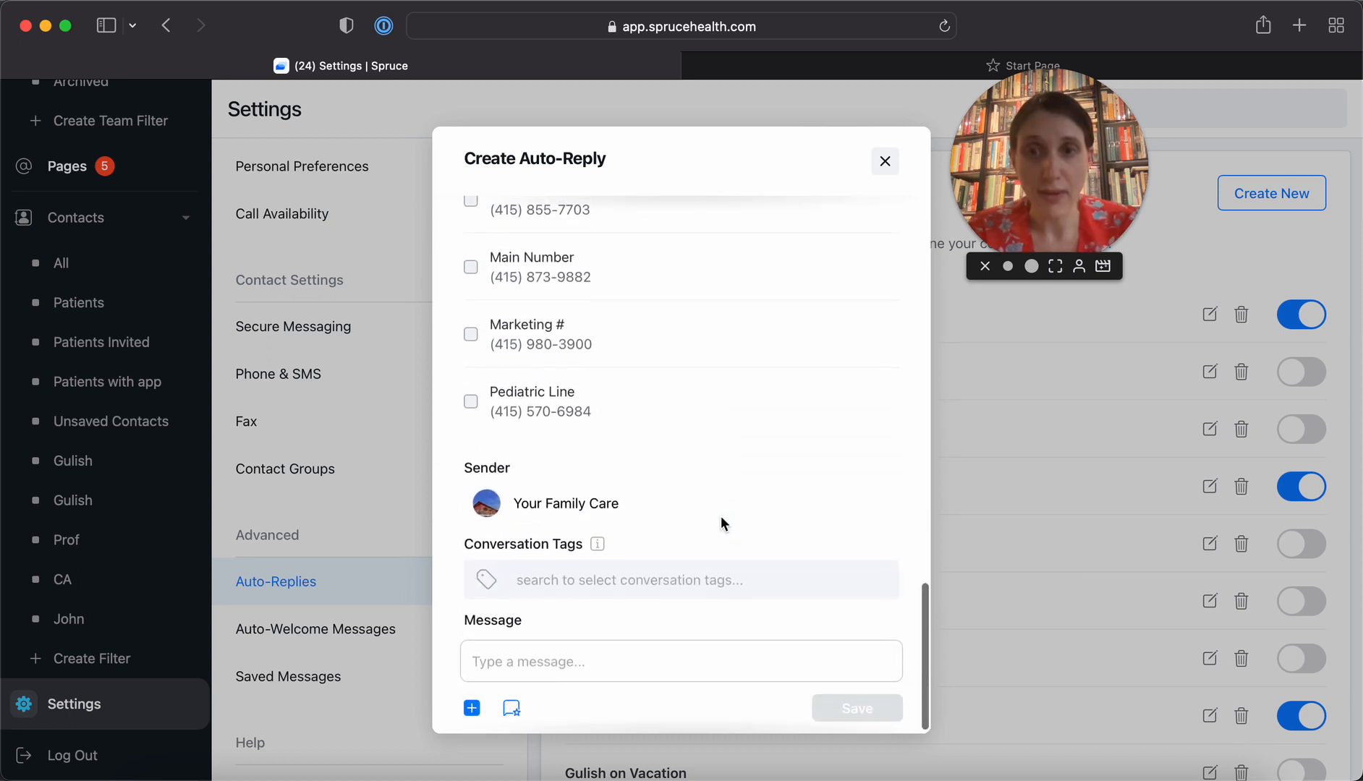
{"action": "left_click", "coordinate": [521, 675]}
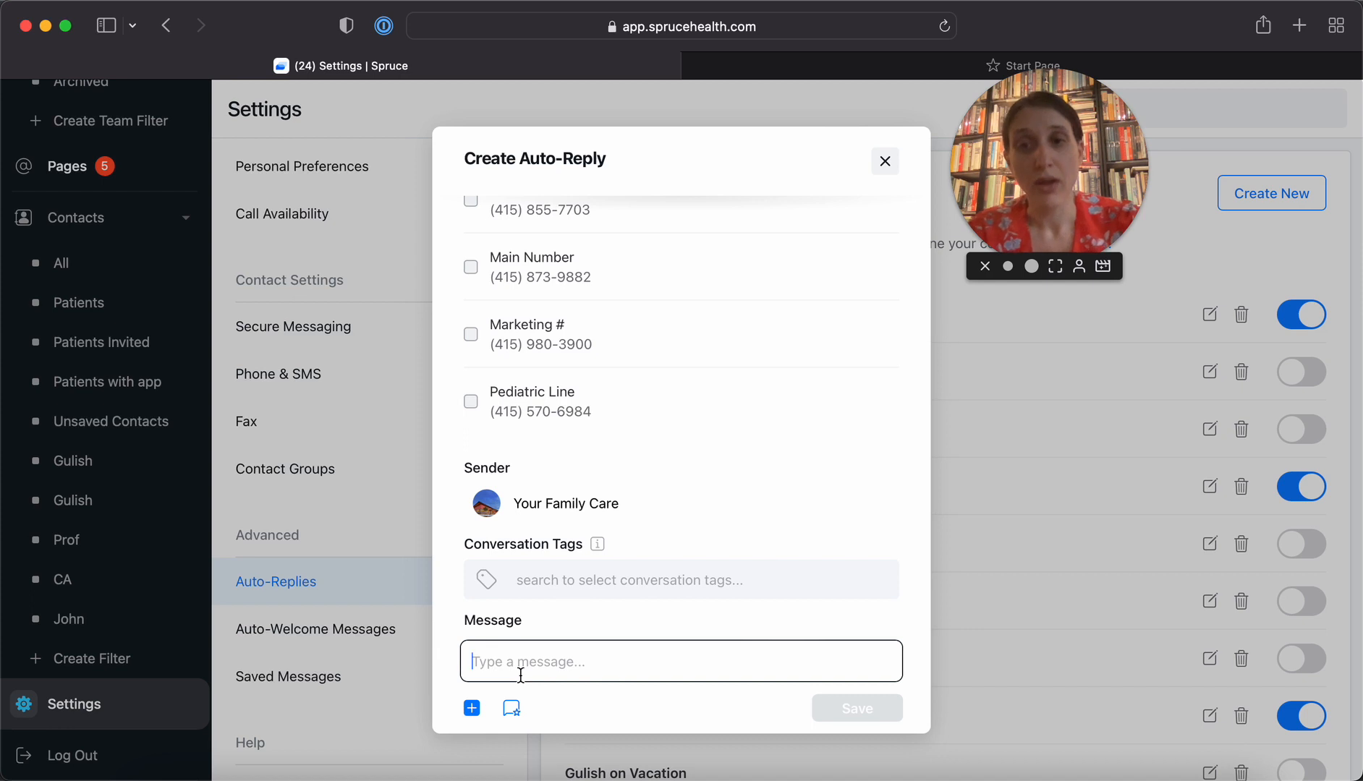
{"action": "type", "text": "Michelle is on "}
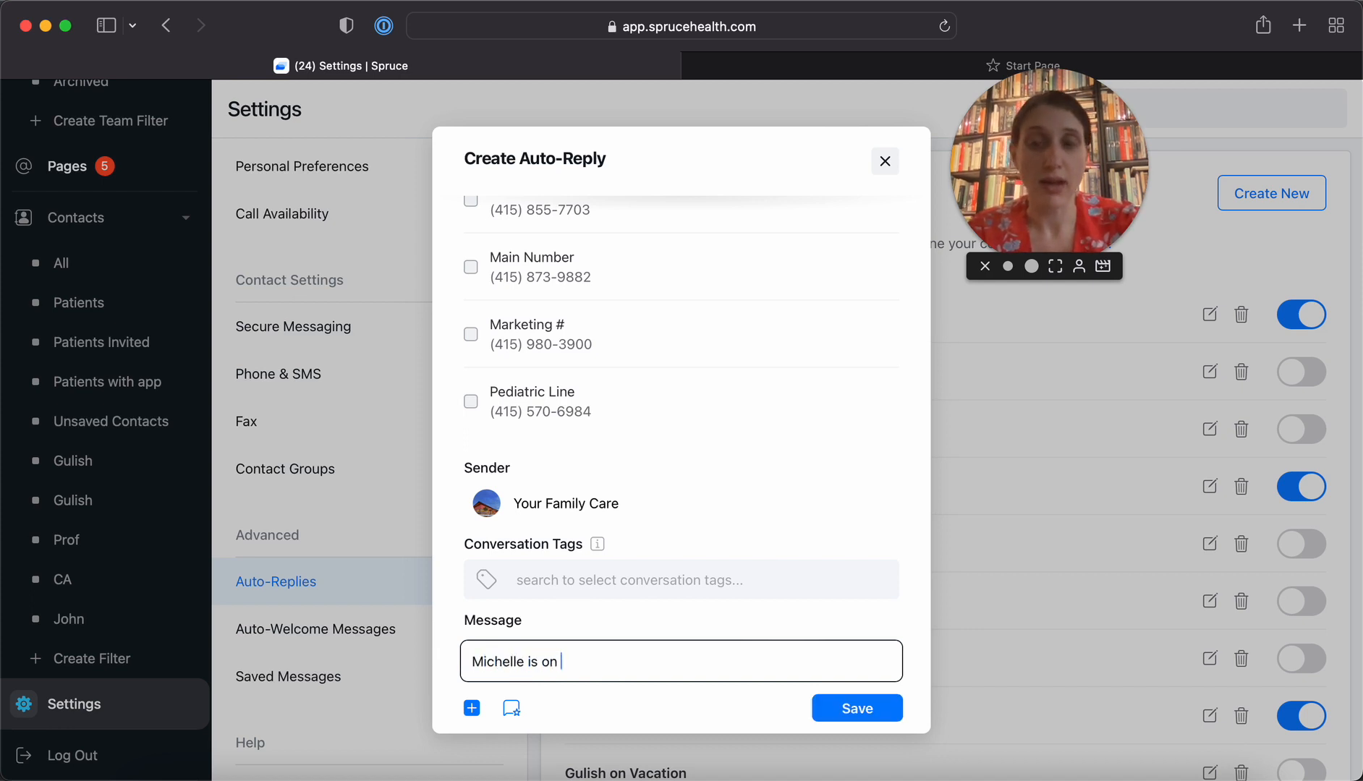
{"action": "type", "text": "vacation, Dr."}
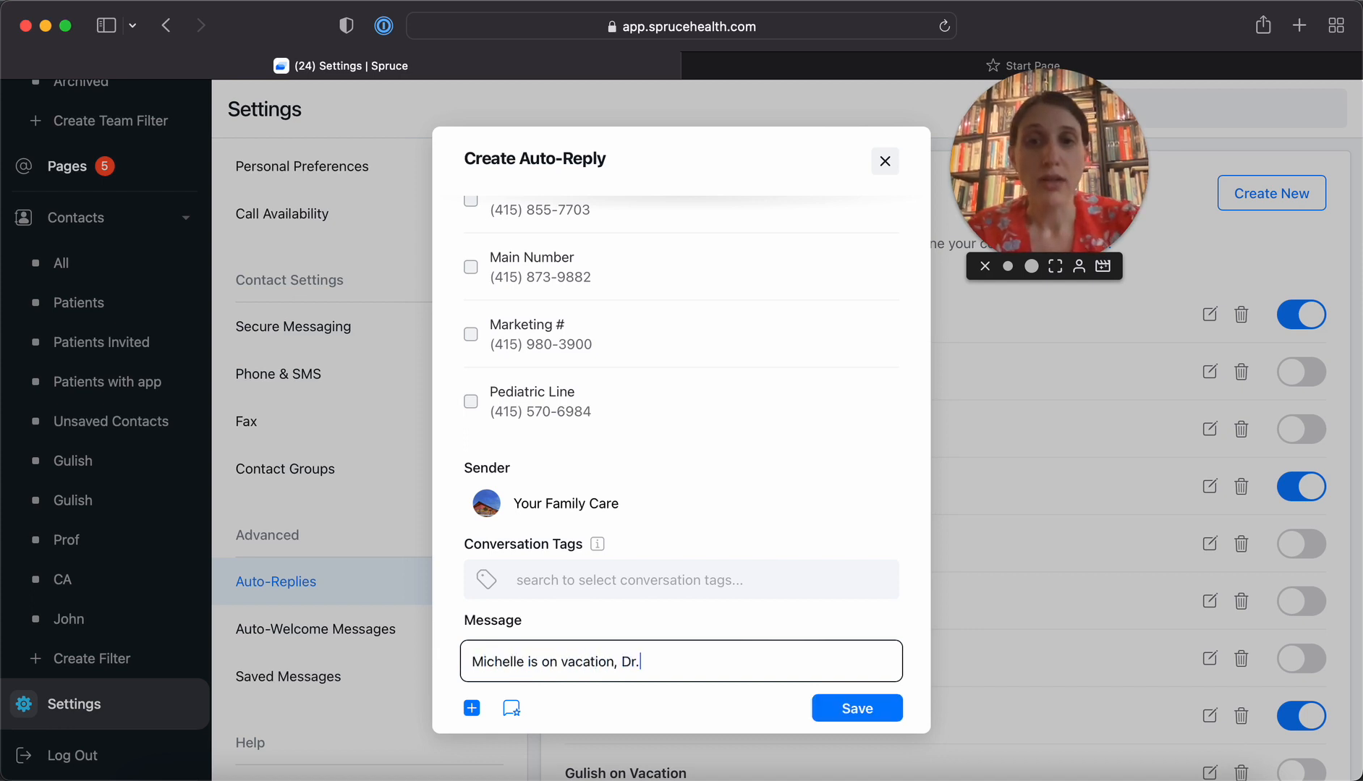
{"action": "type", "text": " Gulish is monitoring this"}
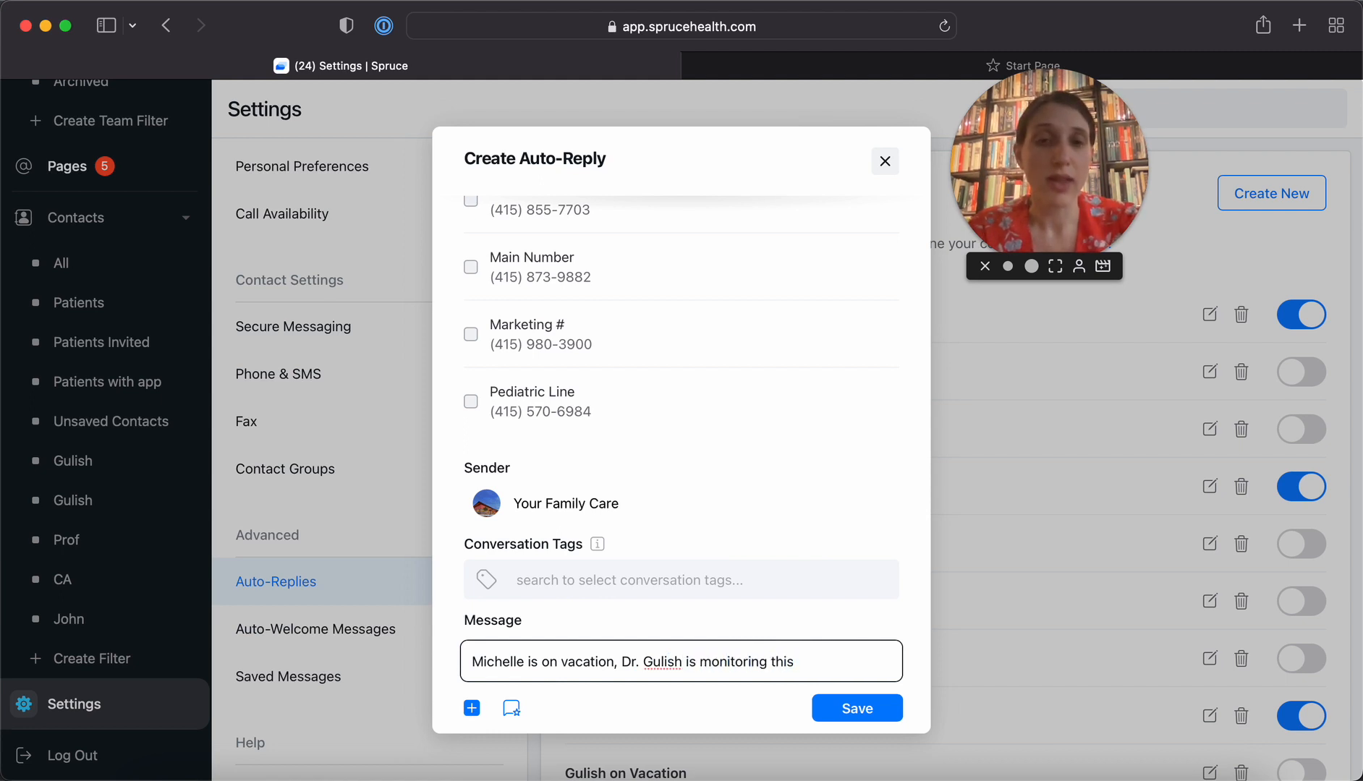
{"action": "type", "text": " th"}
{"action": "key", "text": "BackSpace"}
{"action": "key", "text": "BackSpace"}
{"action": "type", "text": "c"}
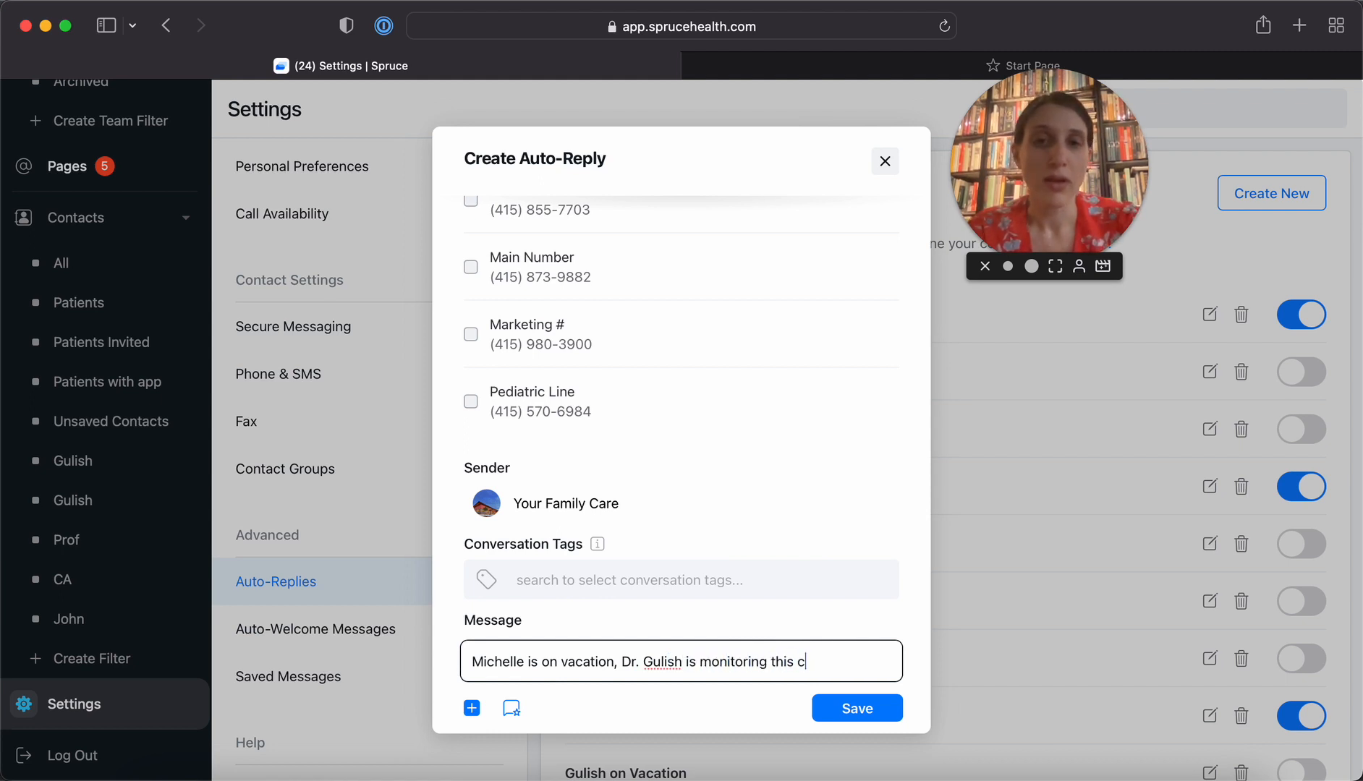
{"action": "type", "text": "onversation a"}
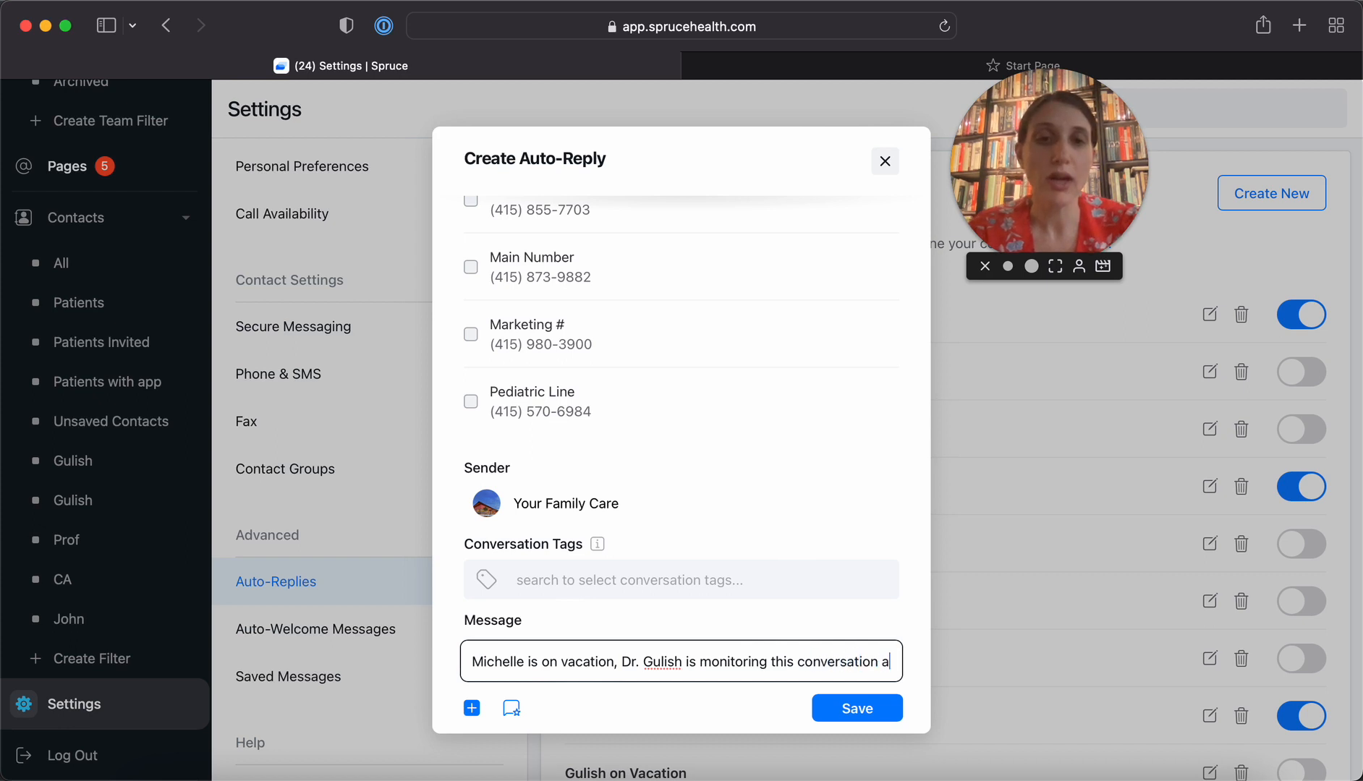
{"action": "type", "text": "nd will respond a"}
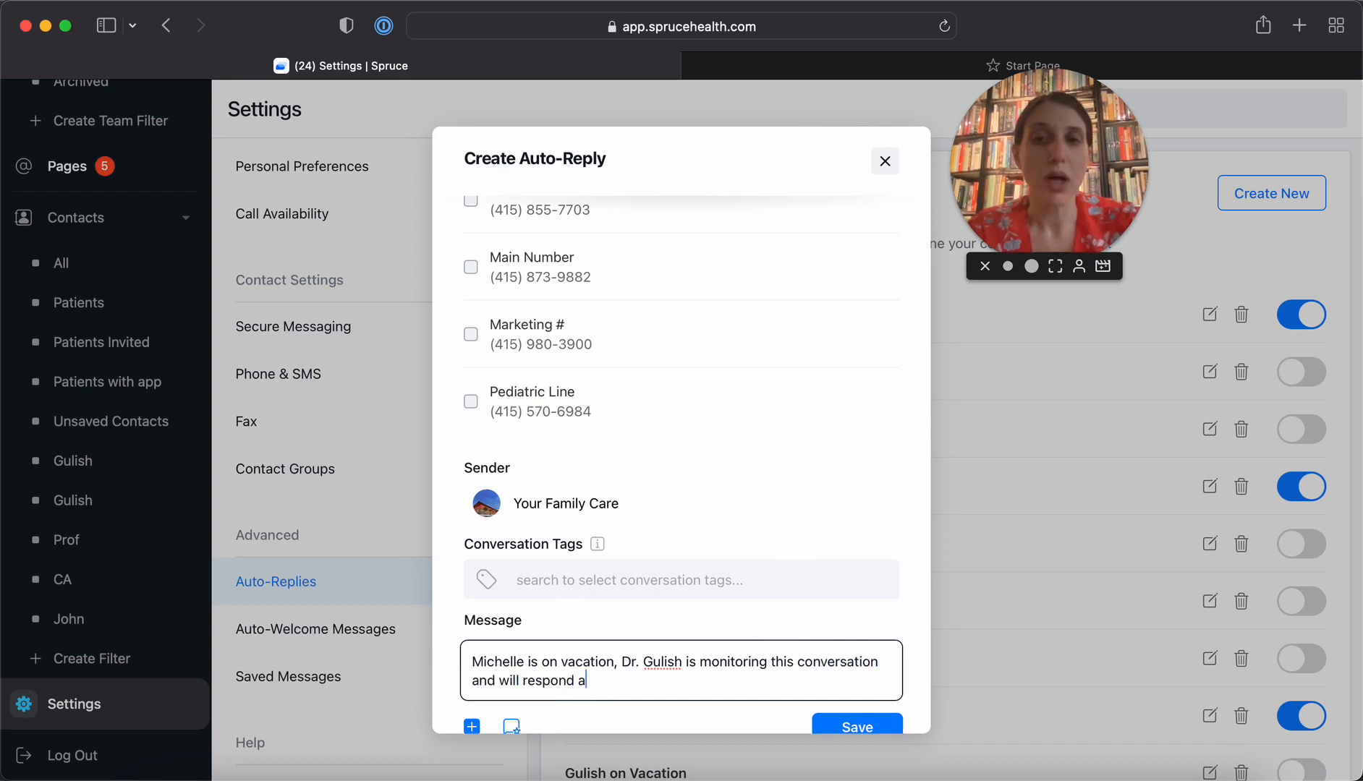
{"action": "type", "text": "s soon as po"}
{"action": "type", "text": "ssible."}
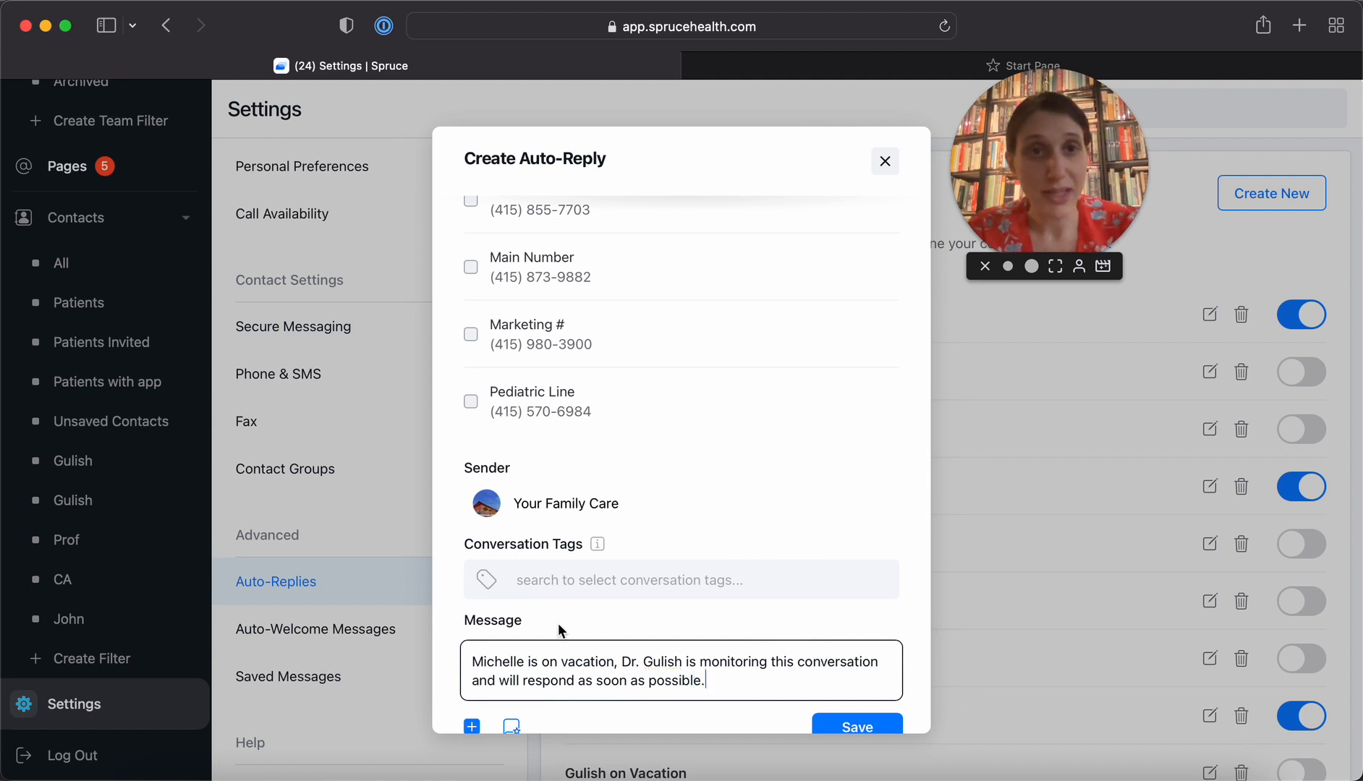
{"action": "scroll", "coordinate": [562, 630], "scroll_direction": "down", "scroll_amount": 2}
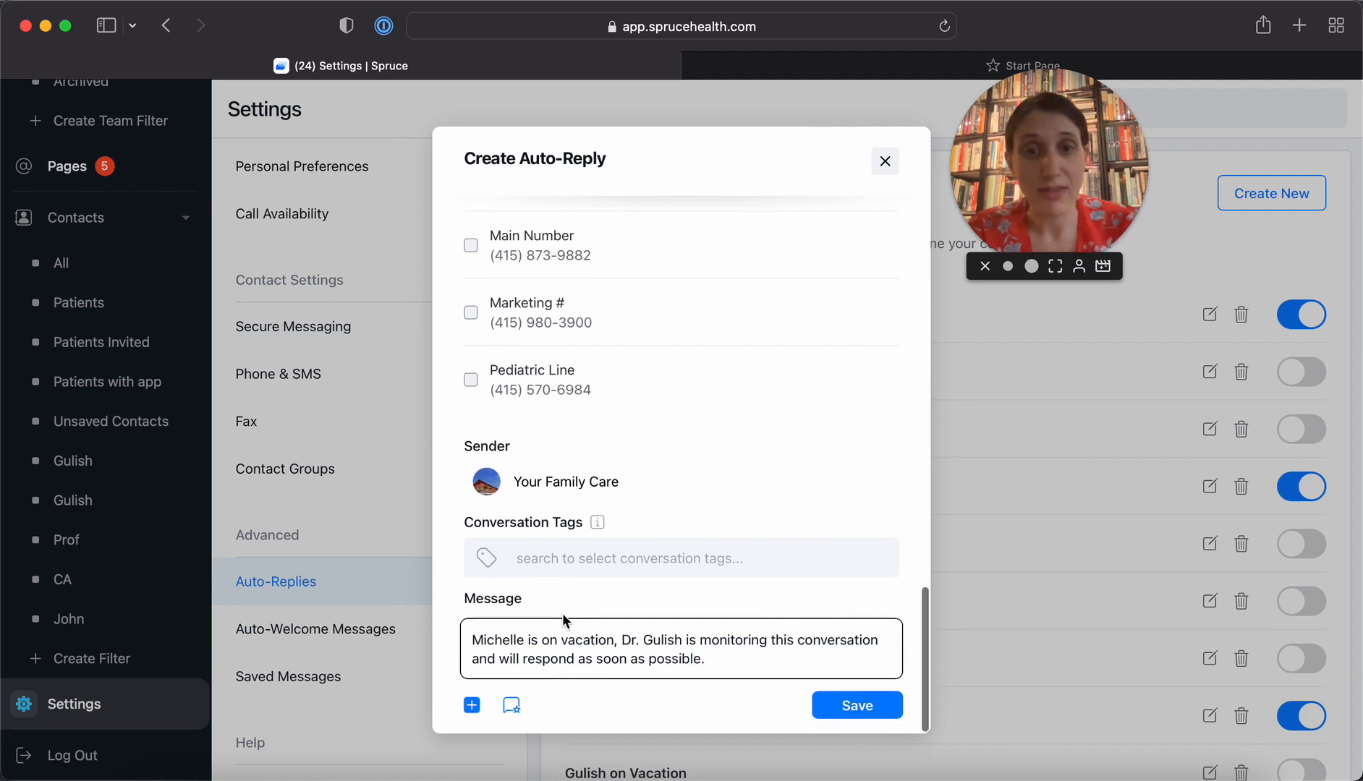
{"action": "left_click", "coordinate": [855, 718]}
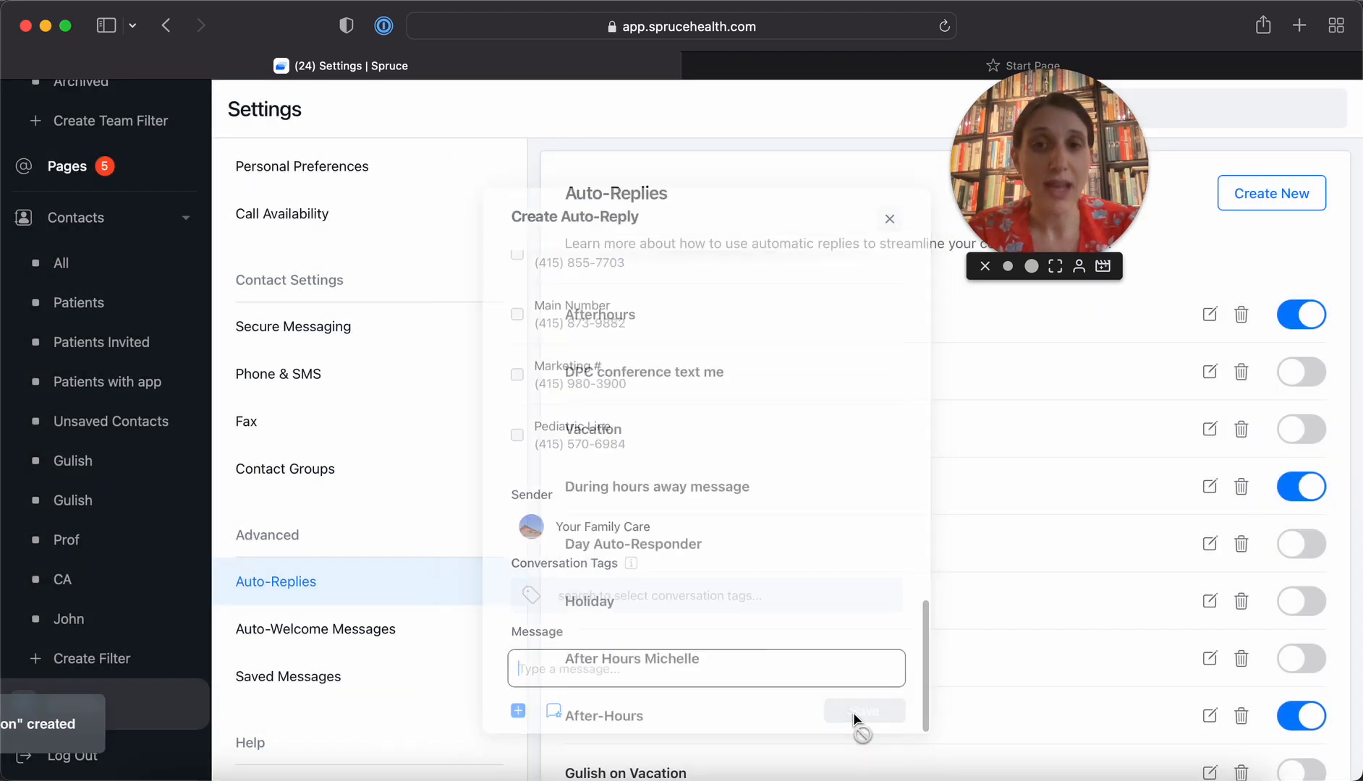
Turn off the practice administrator's new vacation auto-reply in the Auto-Replies list
{"action": "scroll", "coordinate": [934, 661], "scroll_direction": "down", "scroll_amount": 5}
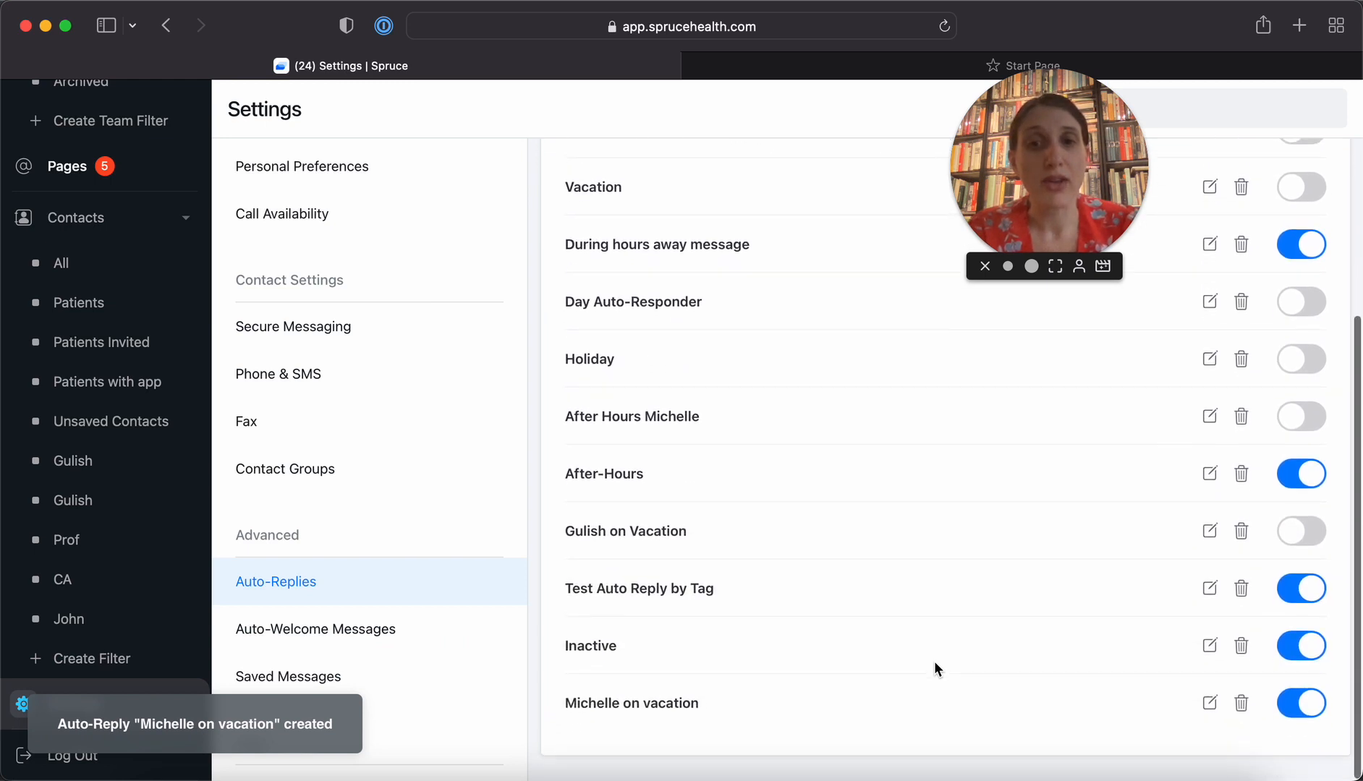
{"action": "left_click", "coordinate": [1315, 710]}
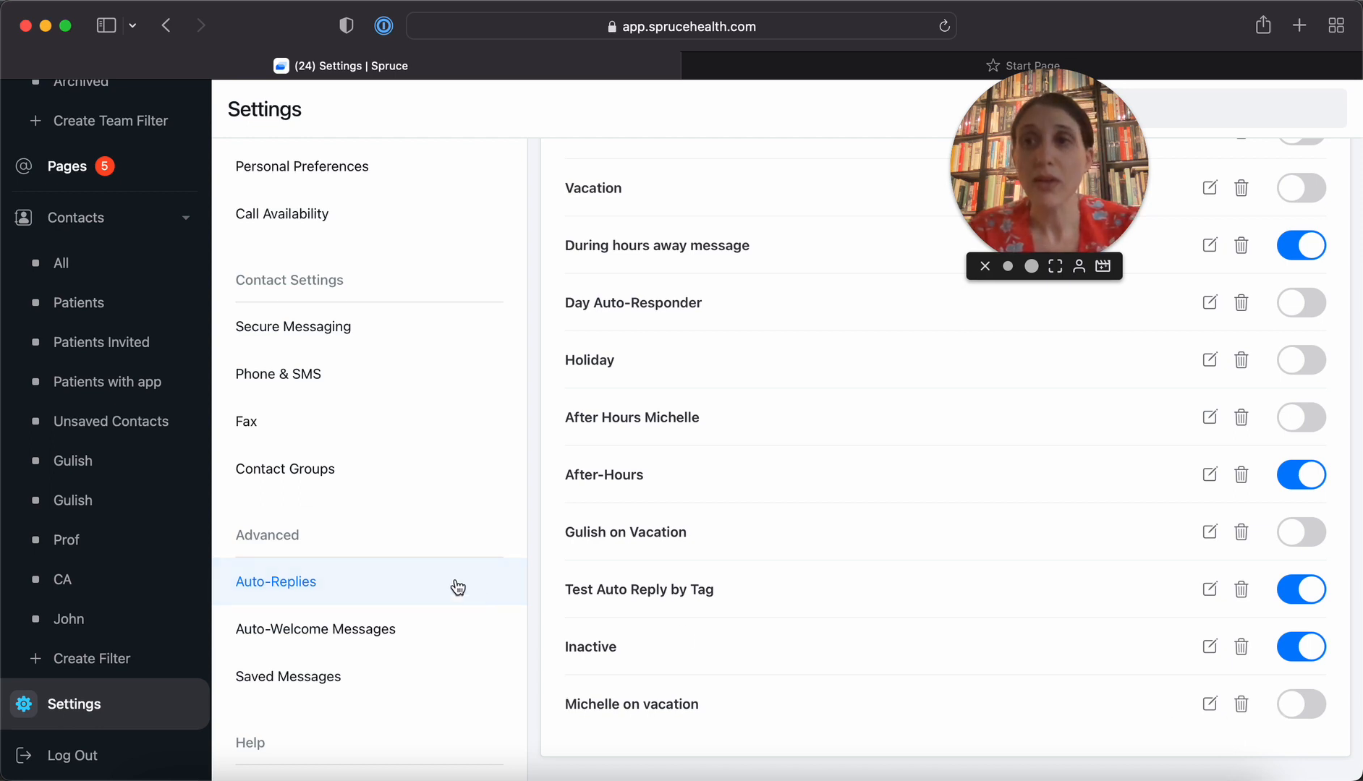
{"action": "scroll", "coordinate": [184, 453], "scroll_direction": "up", "scroll_amount": 3}
{"action": "scroll", "coordinate": [185, 452], "scroll_direction": "up", "scroll_amount": 10}
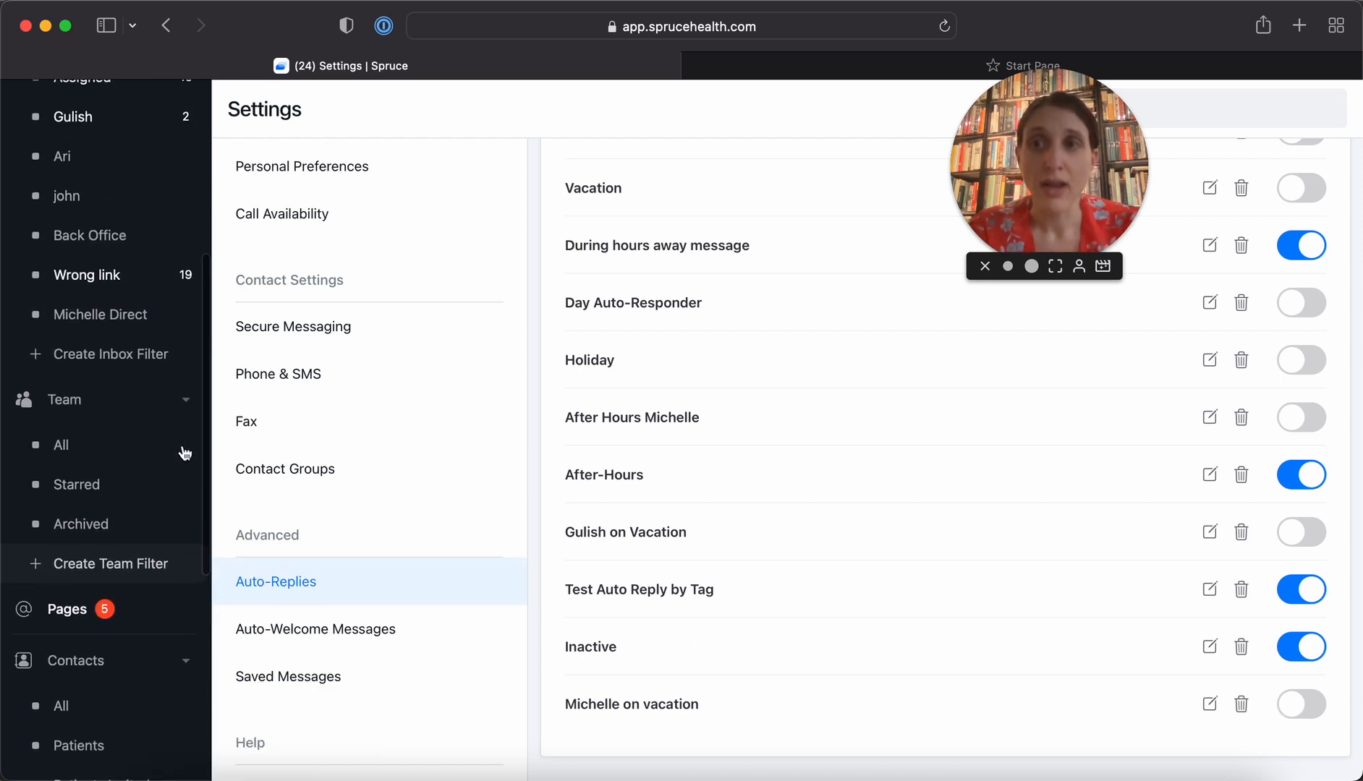